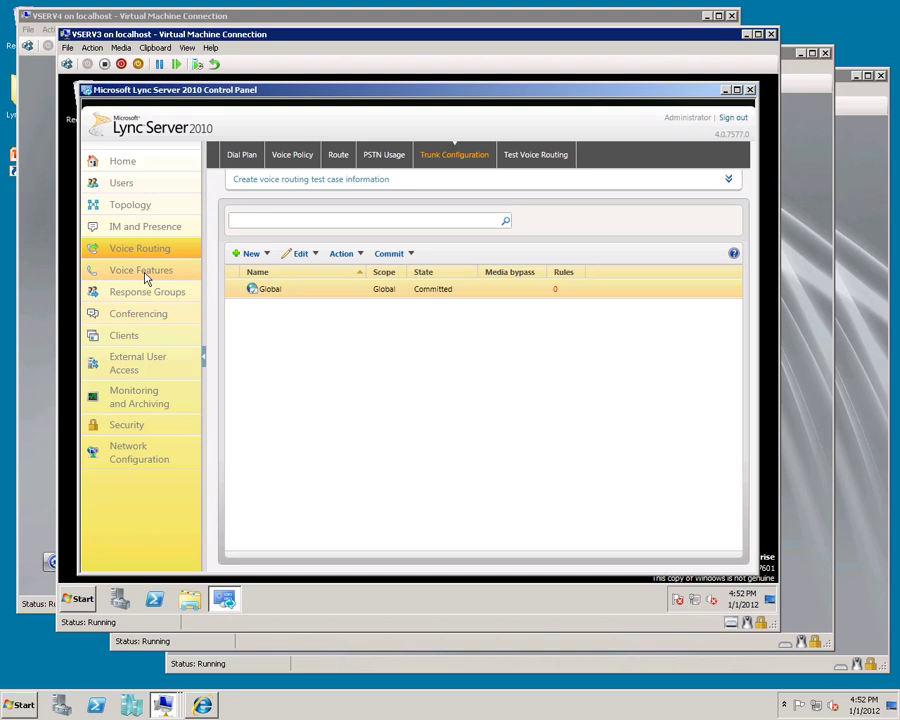
Start a new call park range named Call Park, destined for vserv3.macroconnect.local
click(146, 278)
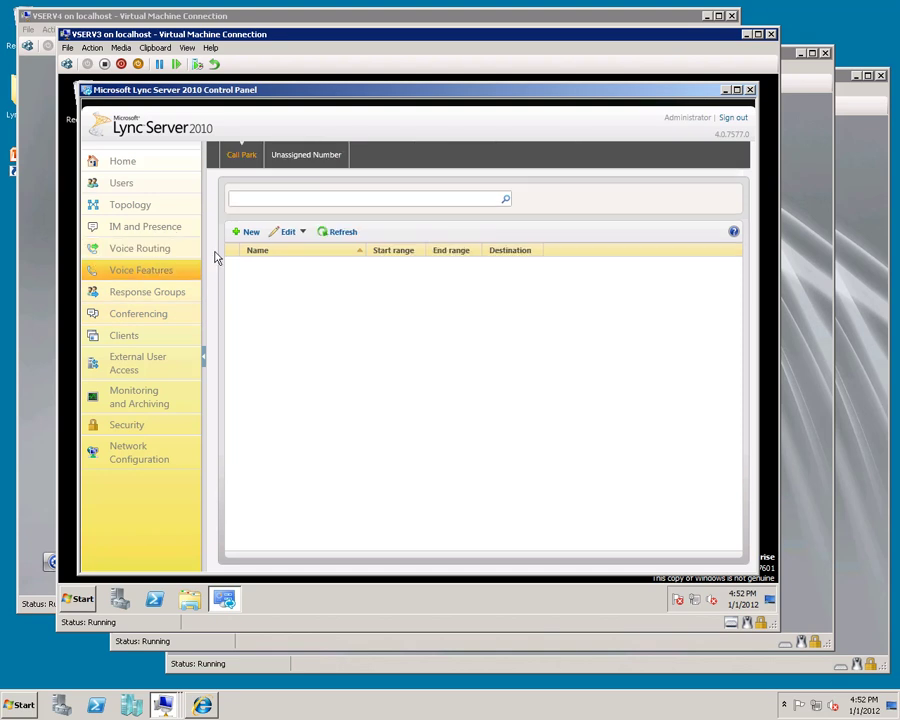
click(249, 234)
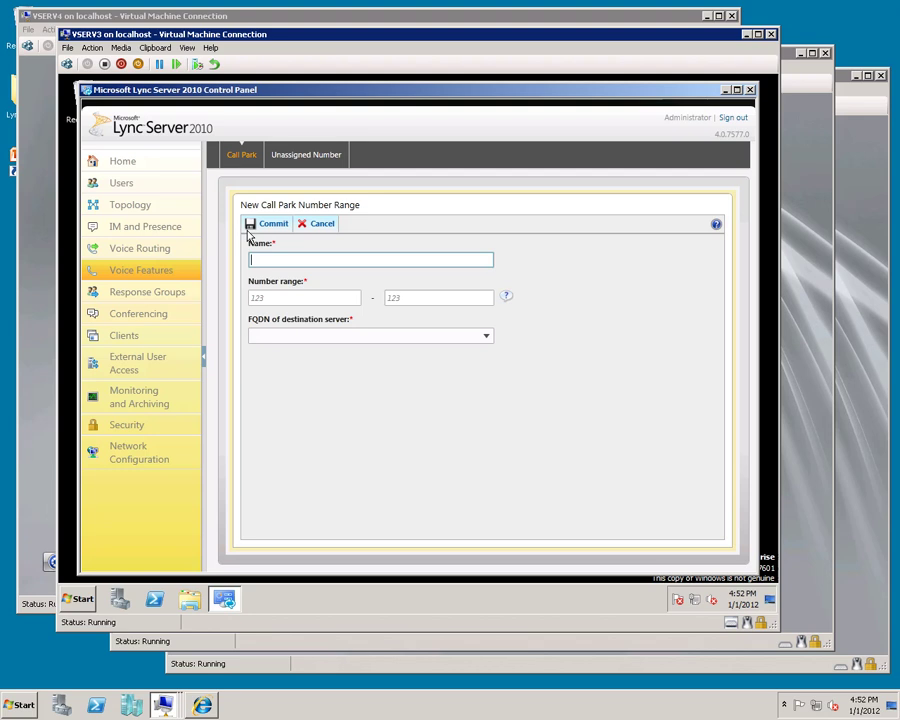
text(Call Park)
click(293, 298)
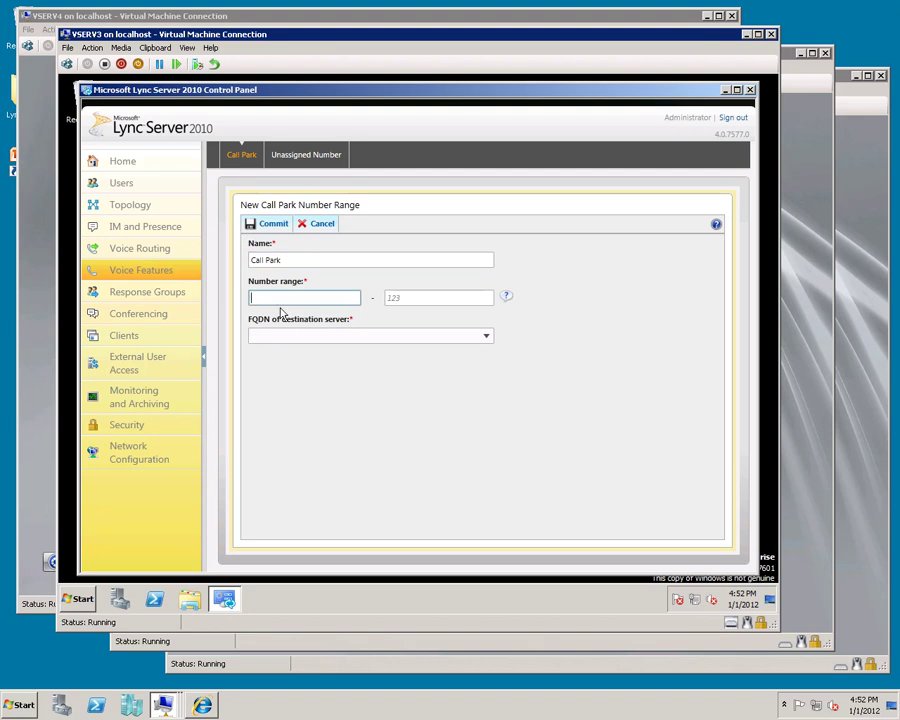
text(20)
key(Tab)
text(25)
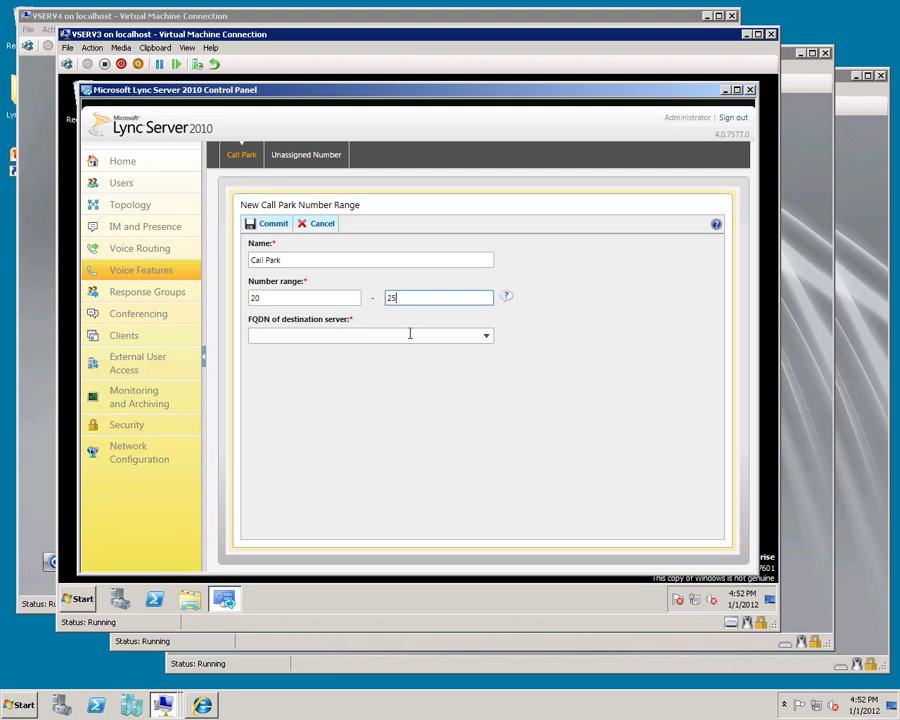
click(486, 336)
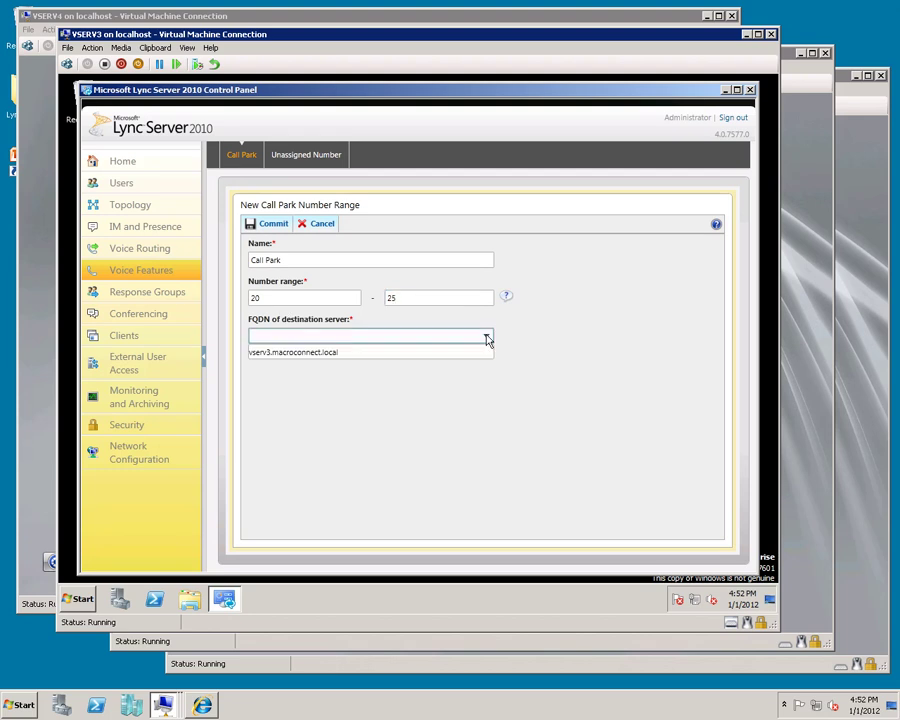
click(288, 355)
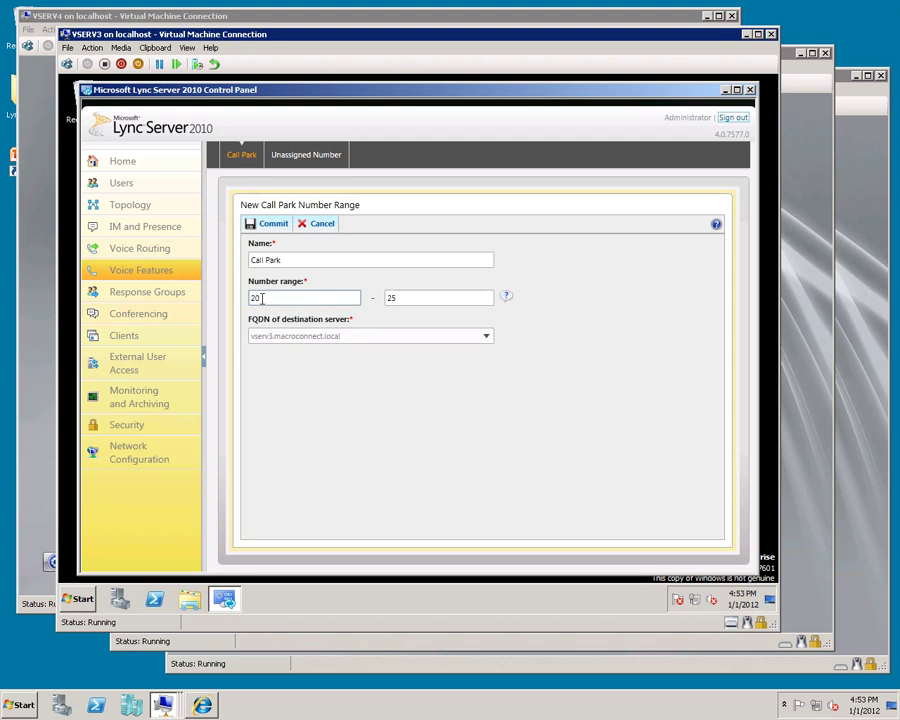
Set the call park range to 20–25 and commit it
click(406, 298)
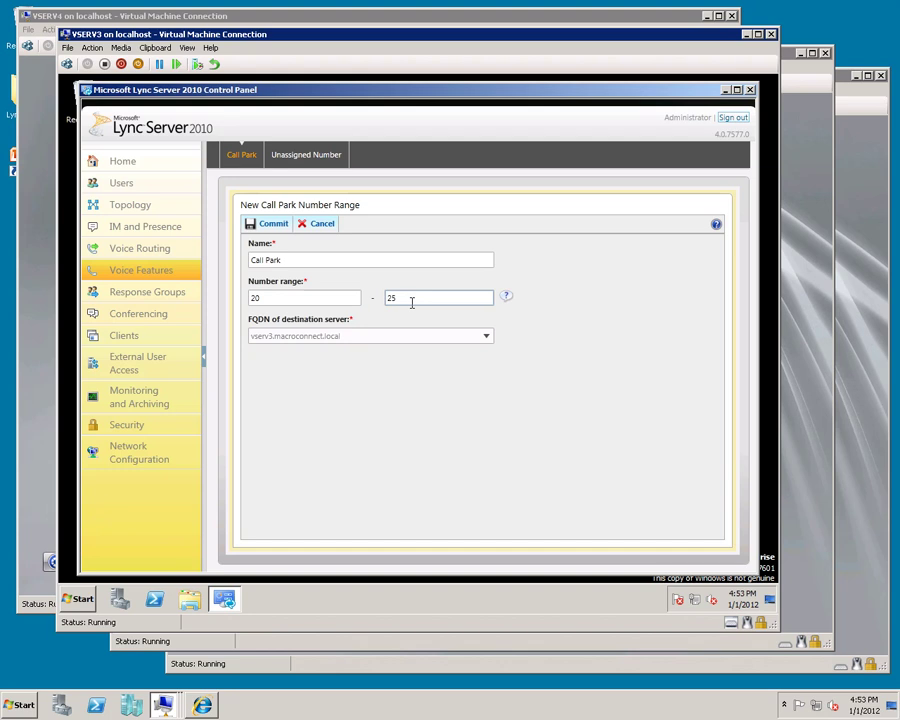
click(276, 297)
click(404, 298)
click(322, 302)
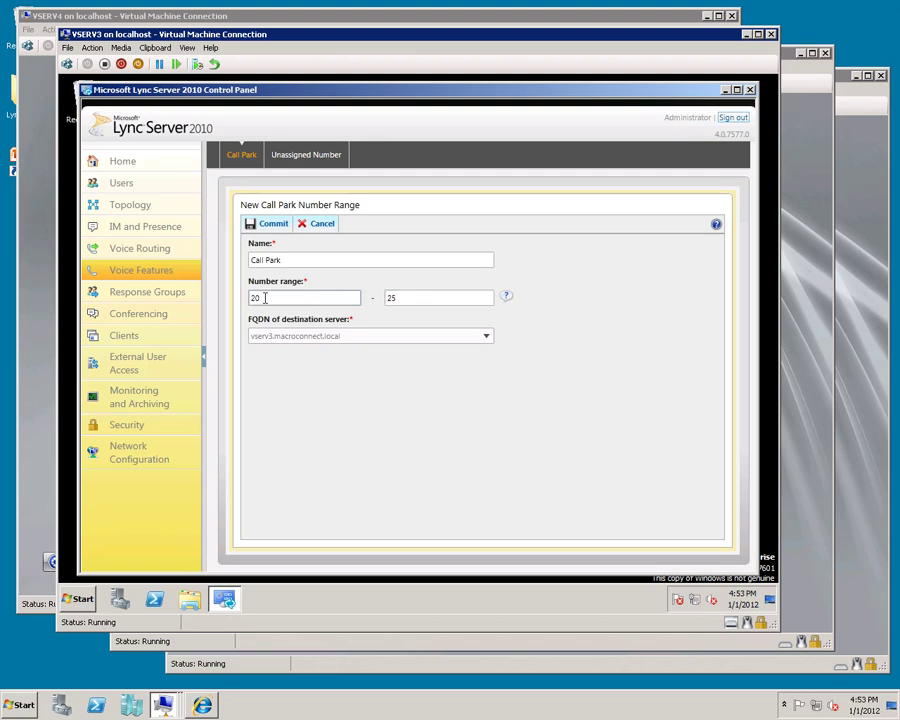
click(400, 297)
click(320, 300)
click(270, 224)
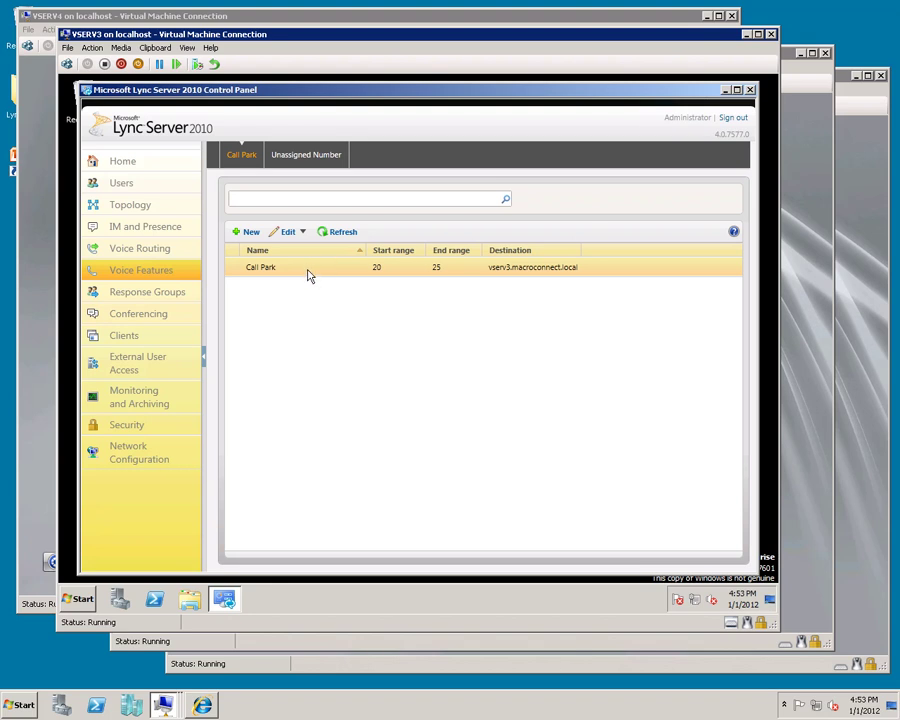
Start a new dial-in access number and review its display name, line URI and SIP URI
click(143, 318)
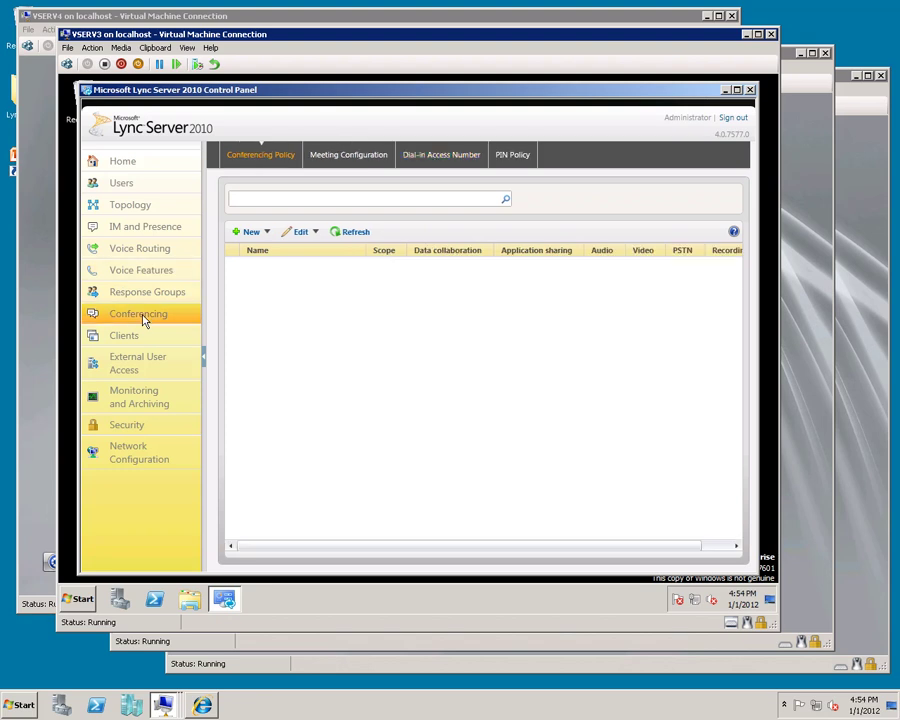
click(436, 162)
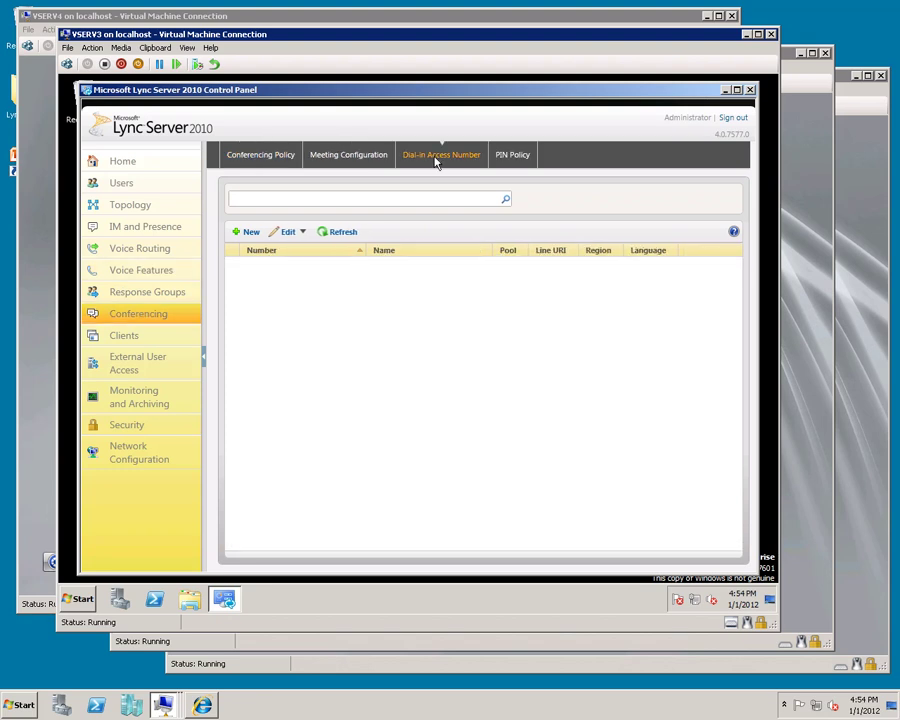
click(251, 235)
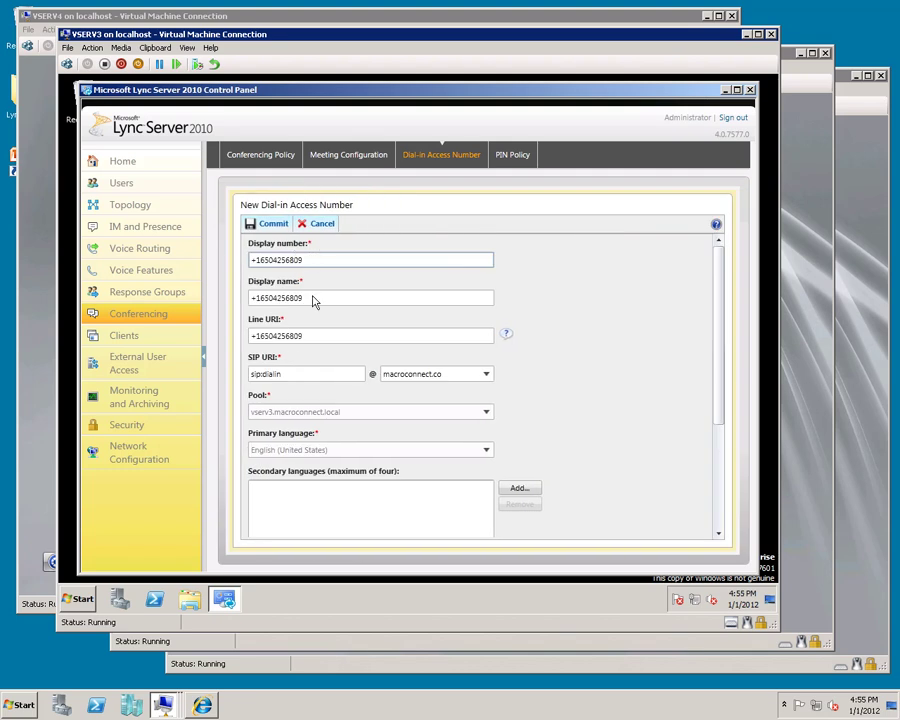
click(314, 297)
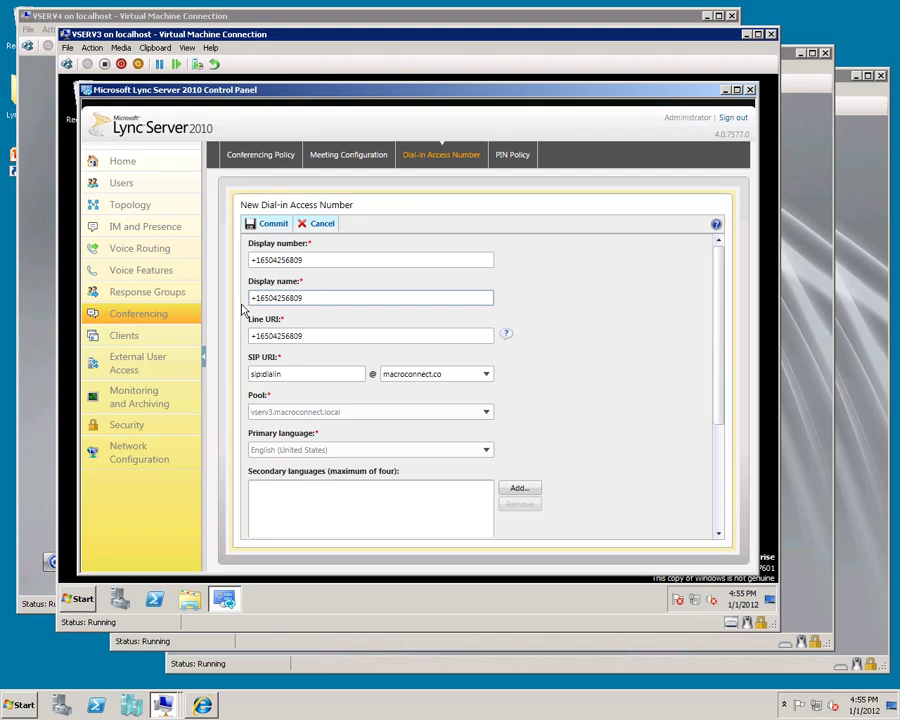
click(307, 335)
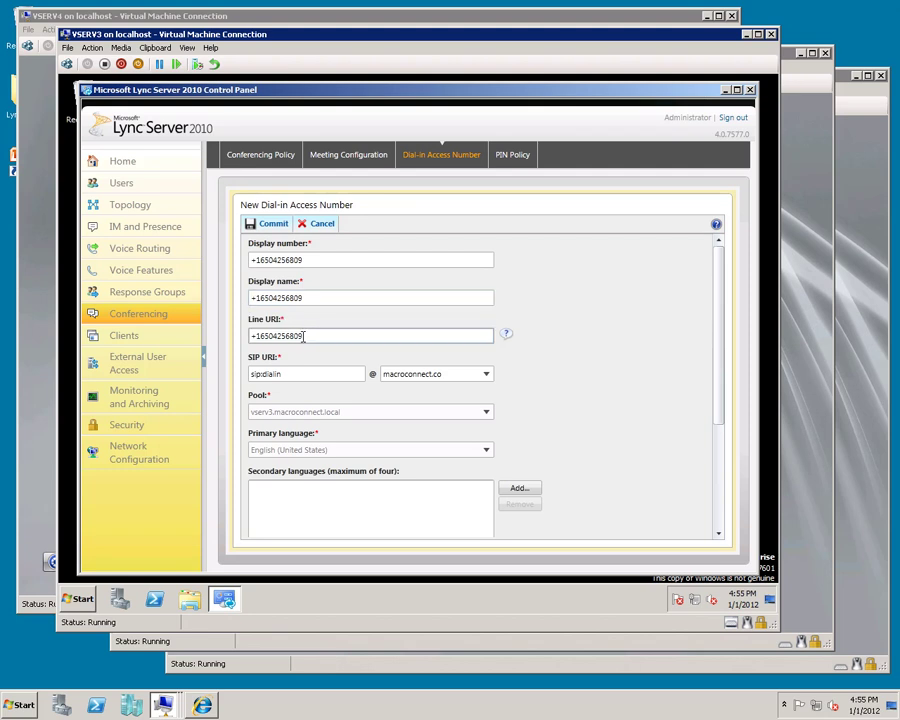
click(258, 373)
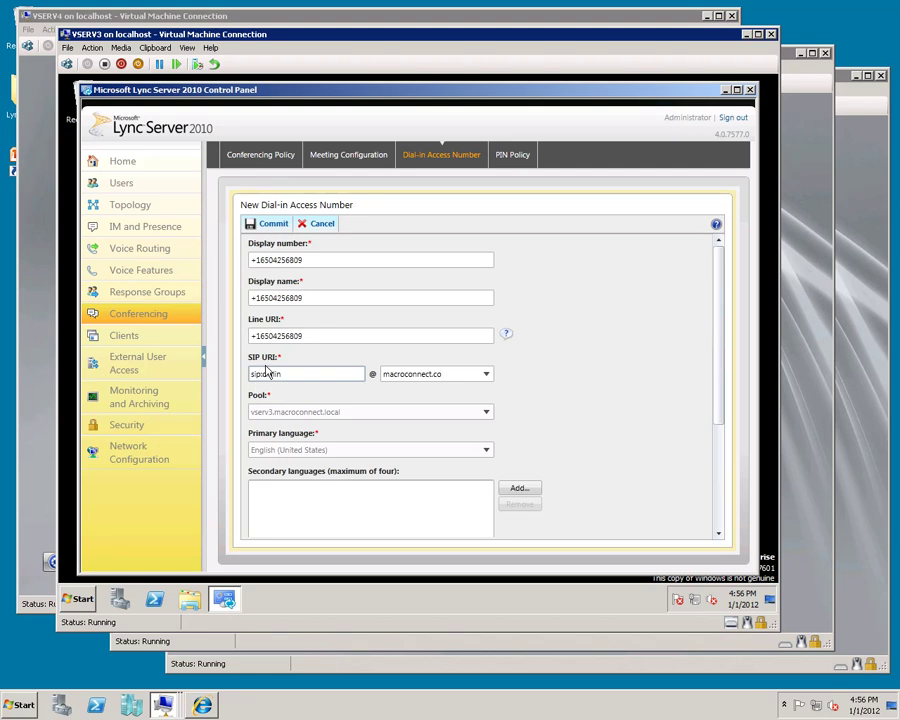
click(258, 374)
Add US as the associated region and try committing the number
scroll(555, 437, down, 1)
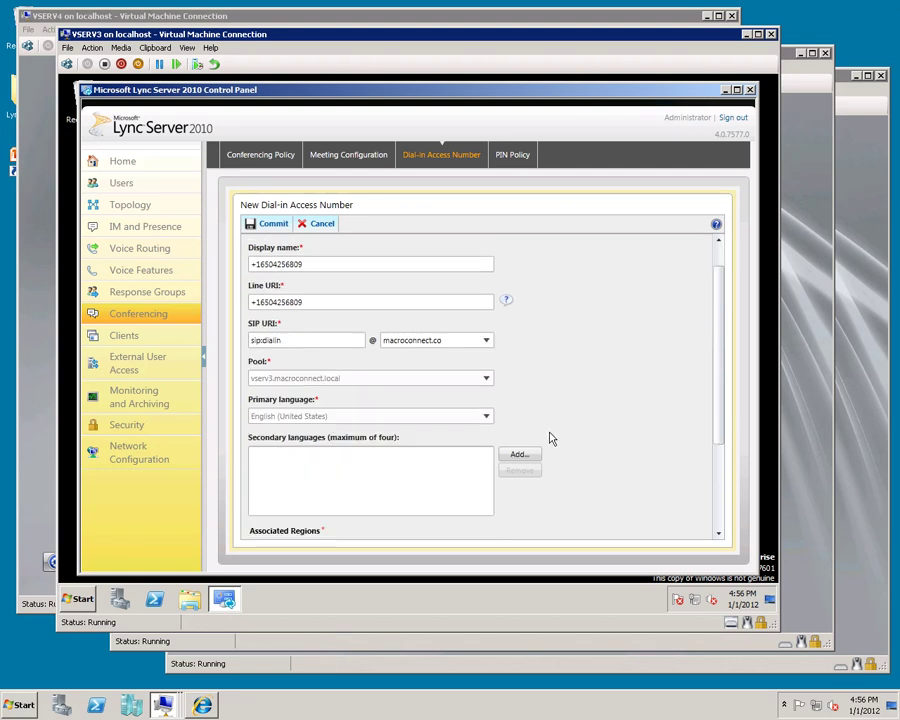
scroll(553, 436, down, 1)
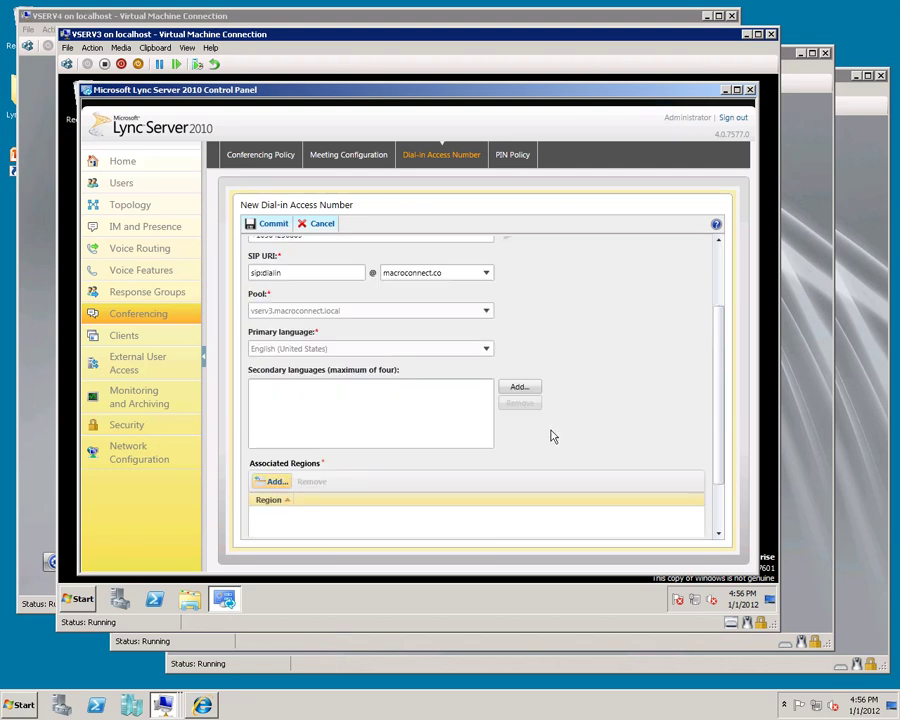
click(274, 482)
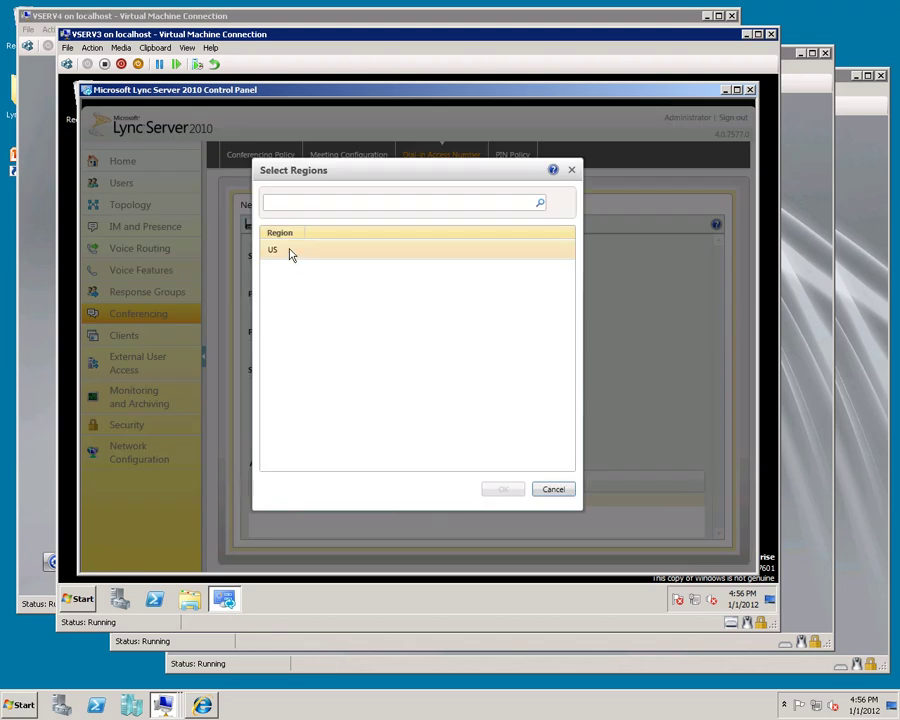
double_click(292, 257)
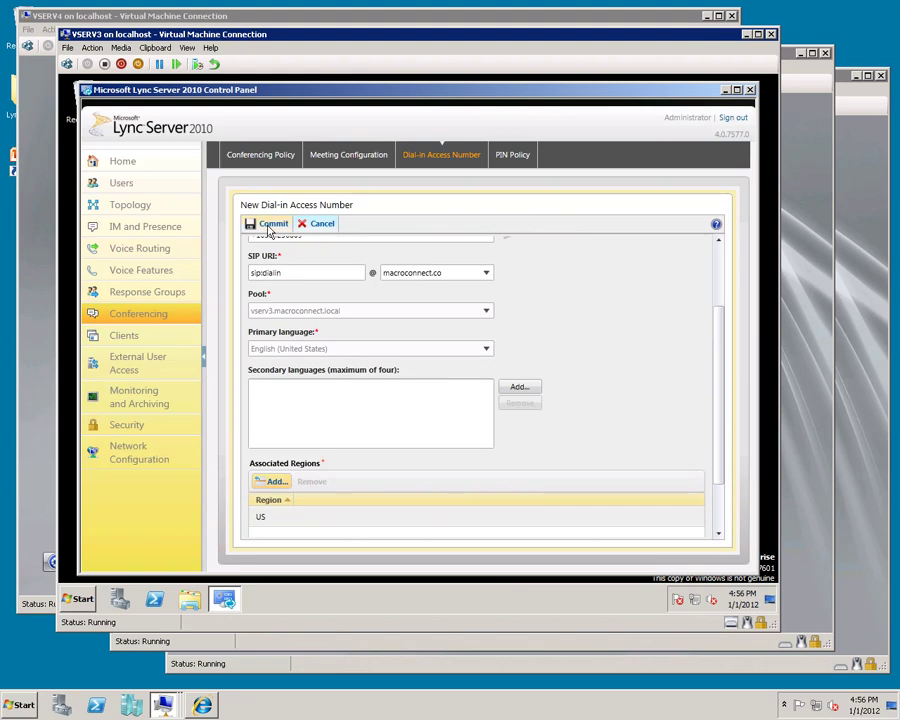
click(268, 225)
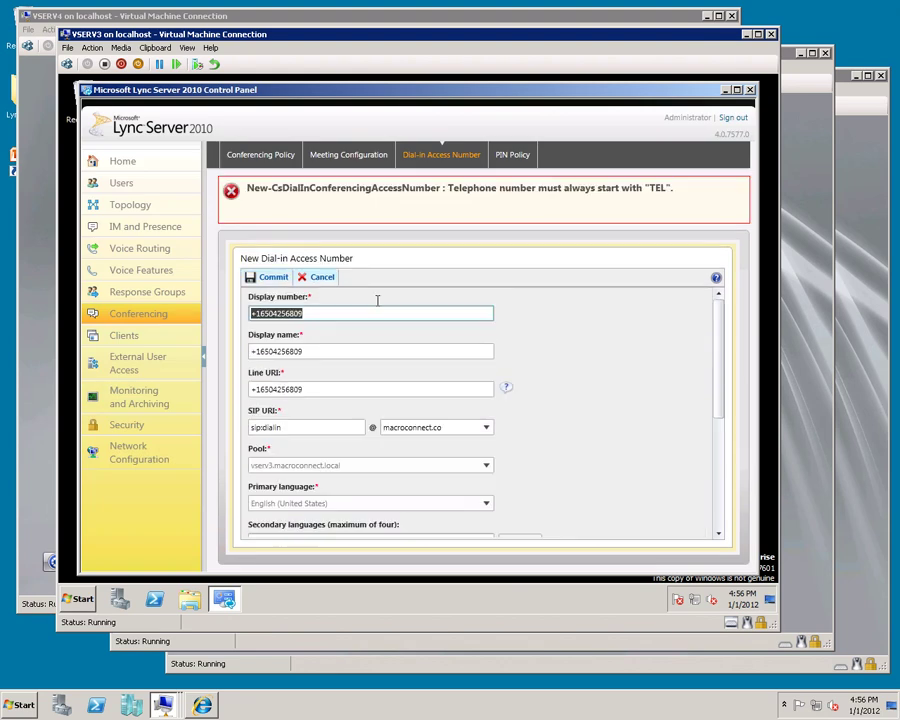
click(253, 390)
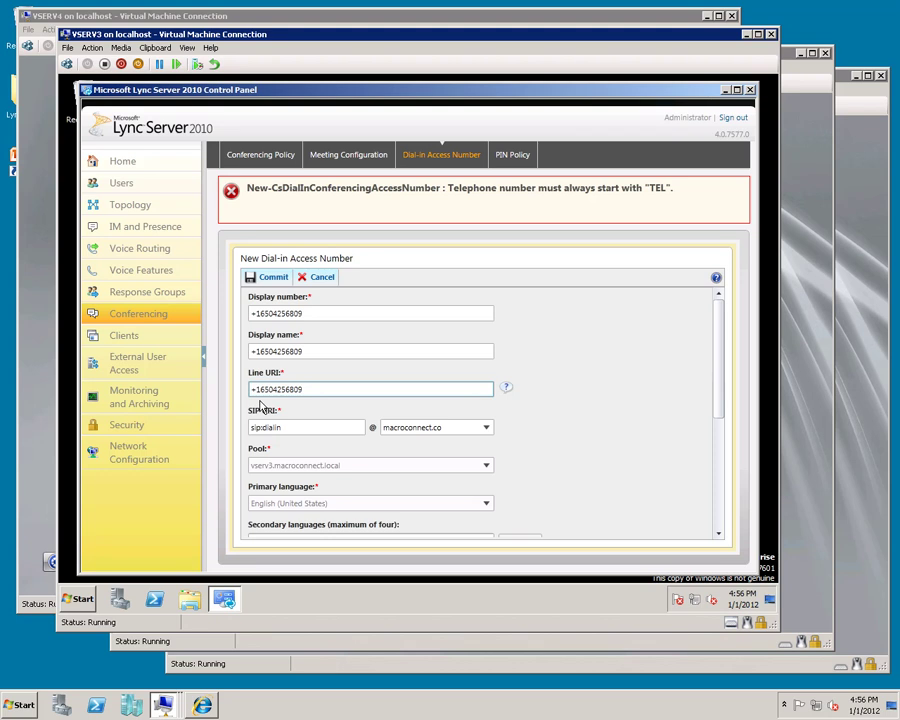
text(tel)
text(l)
text(:)
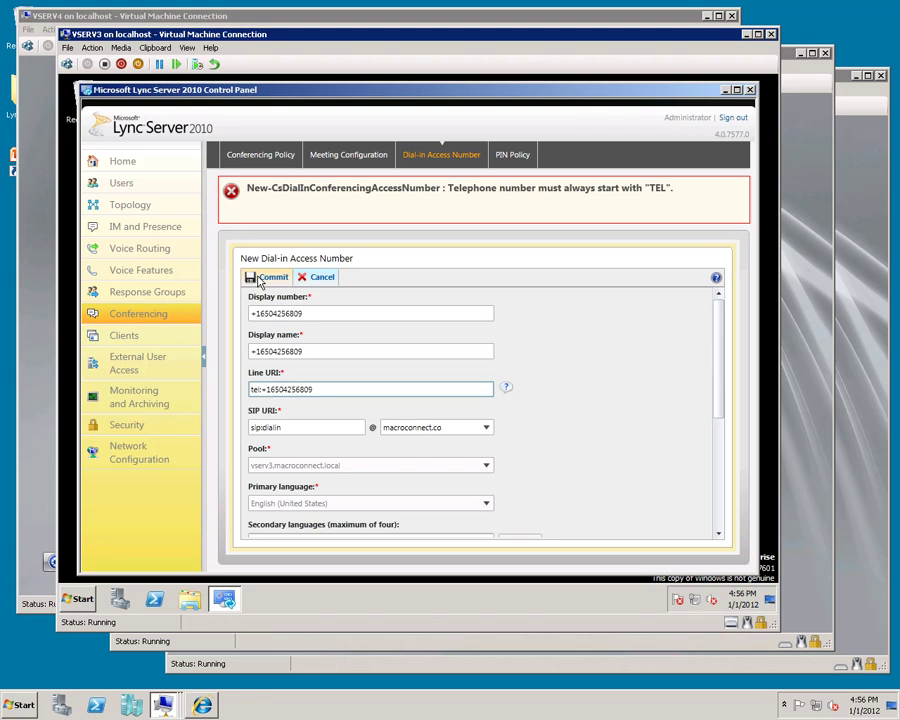
click(258, 280)
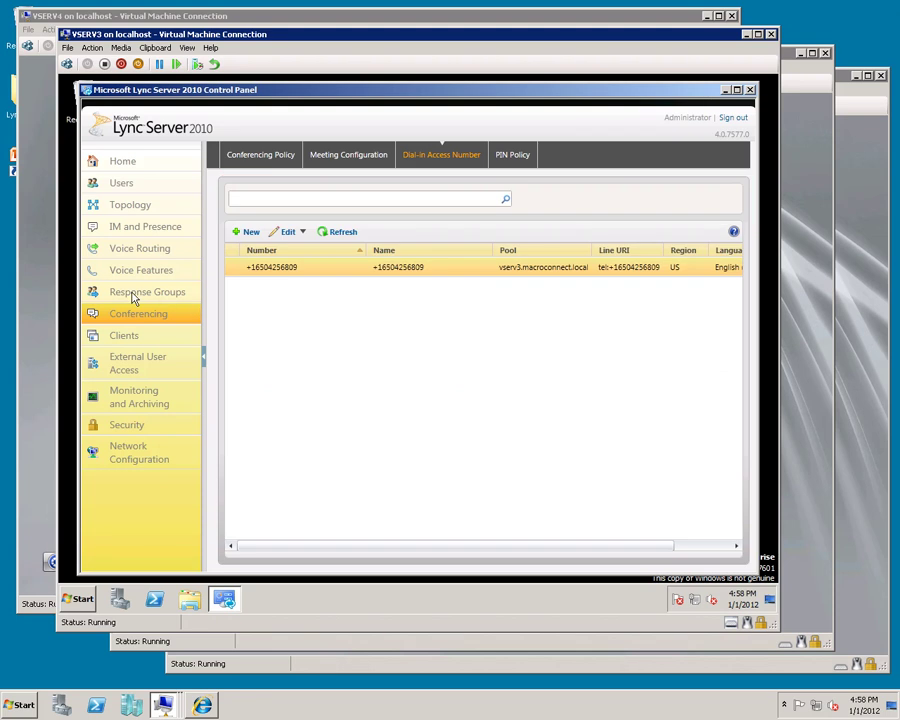
click(133, 293)
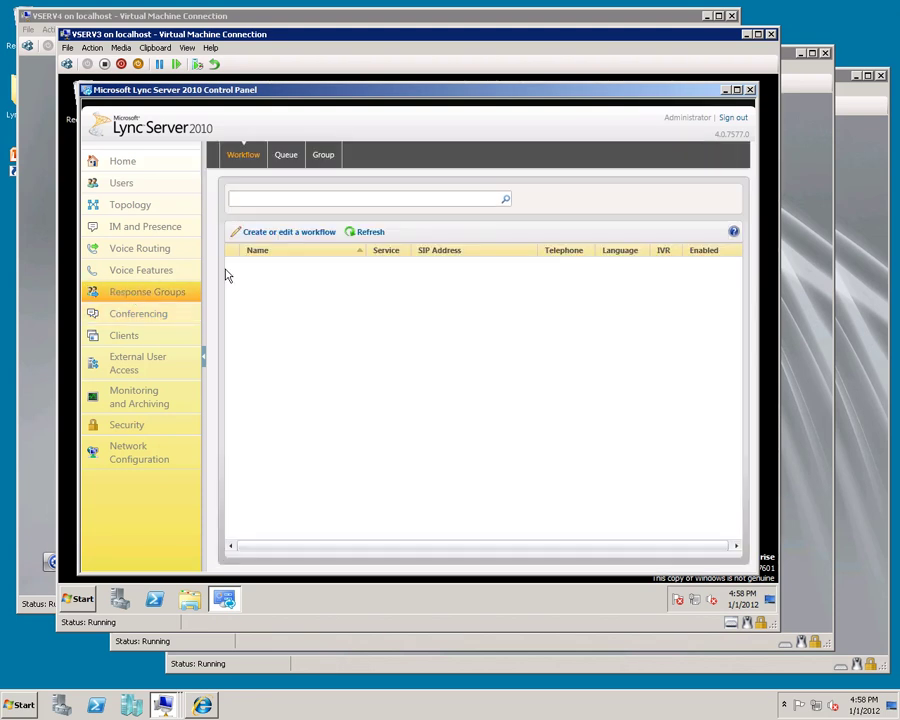
Create response group HuntGroup1 on the application server with Administrator as its agent
click(323, 157)
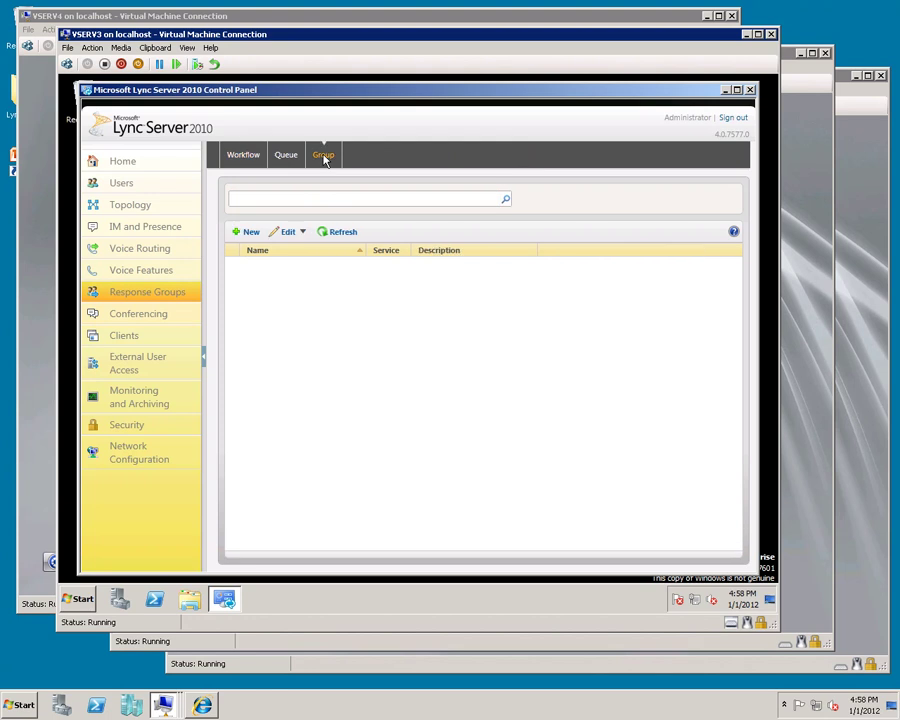
click(250, 234)
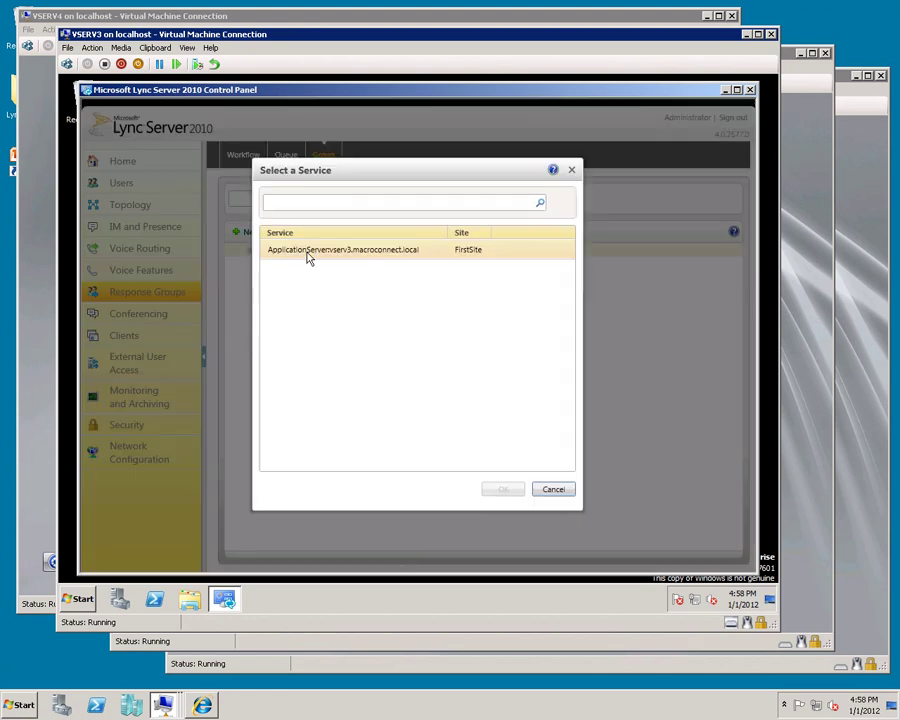
double_click(308, 251)
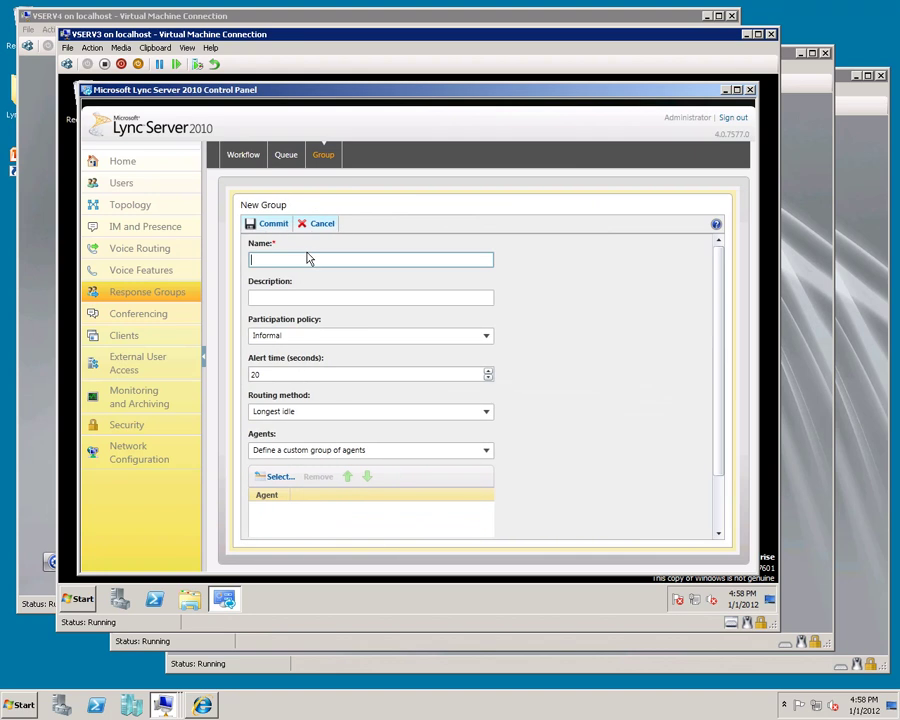
text(HuntGroup1)
click(272, 484)
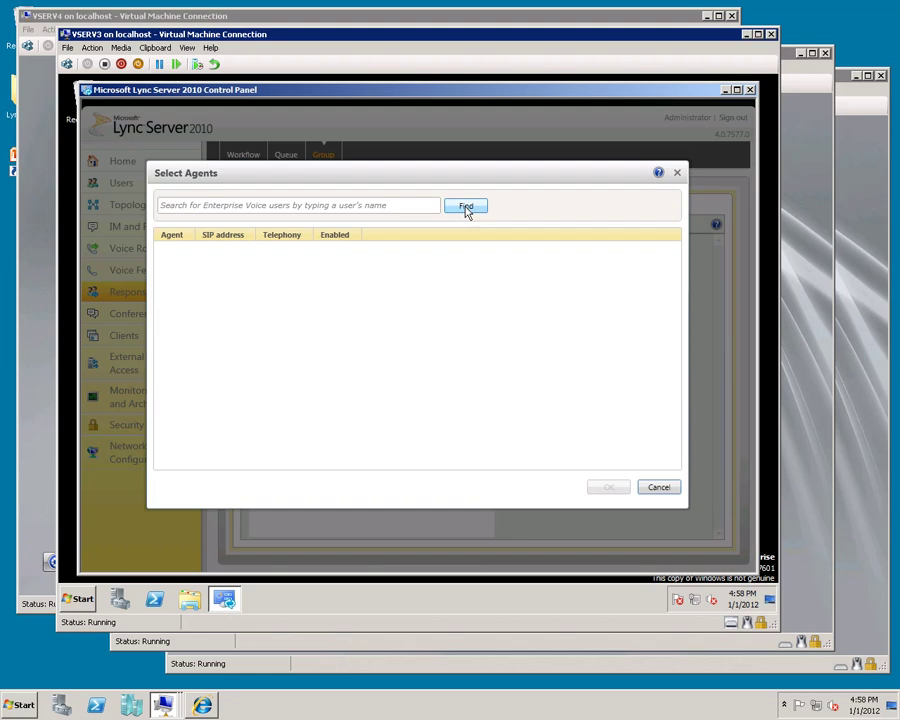
click(466, 207)
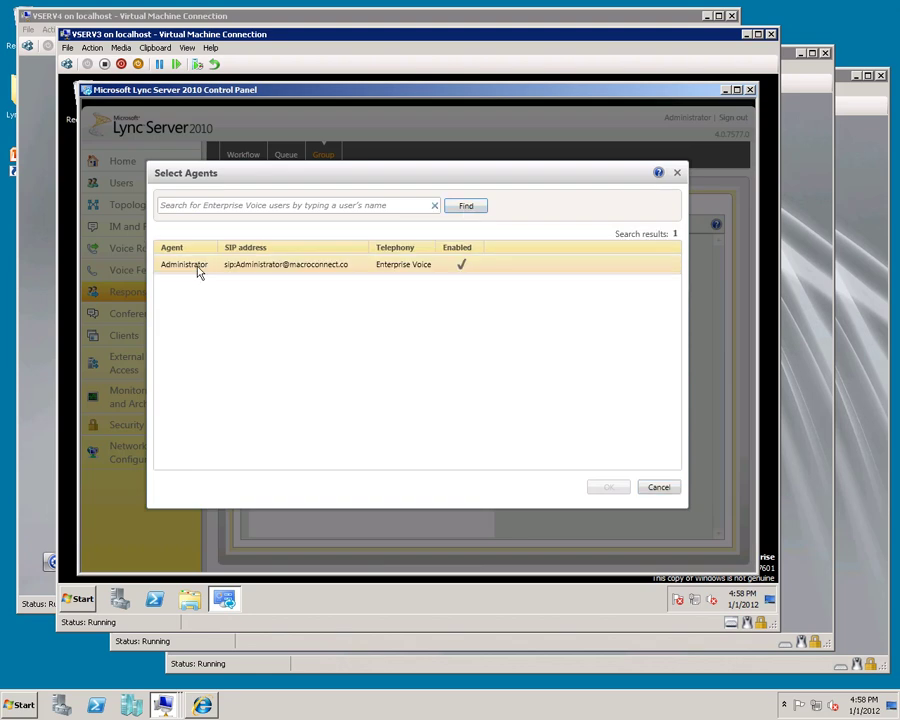
double_click(190, 265)
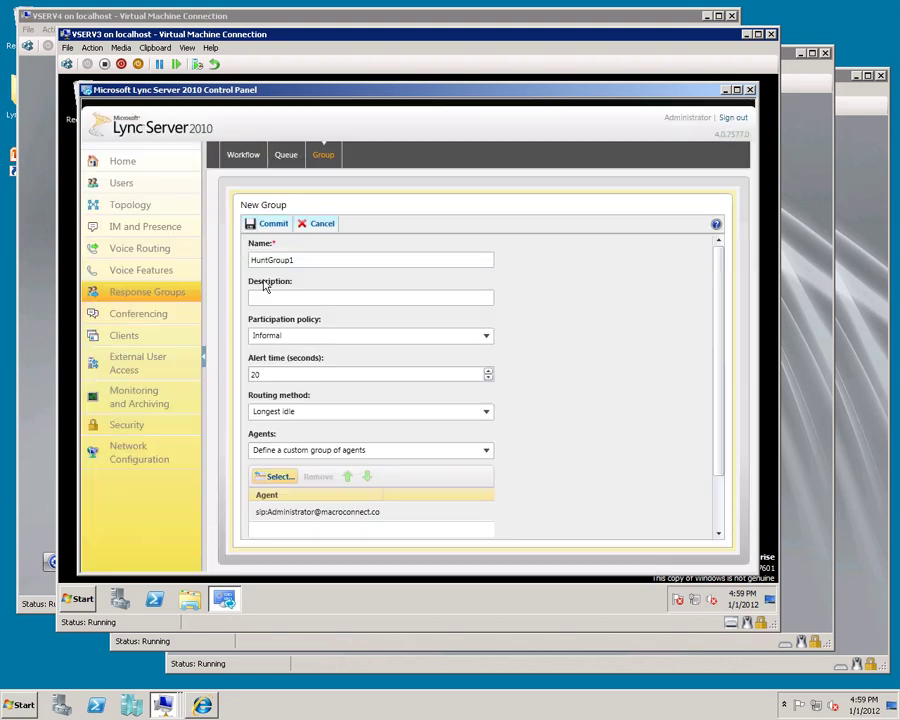
click(268, 224)
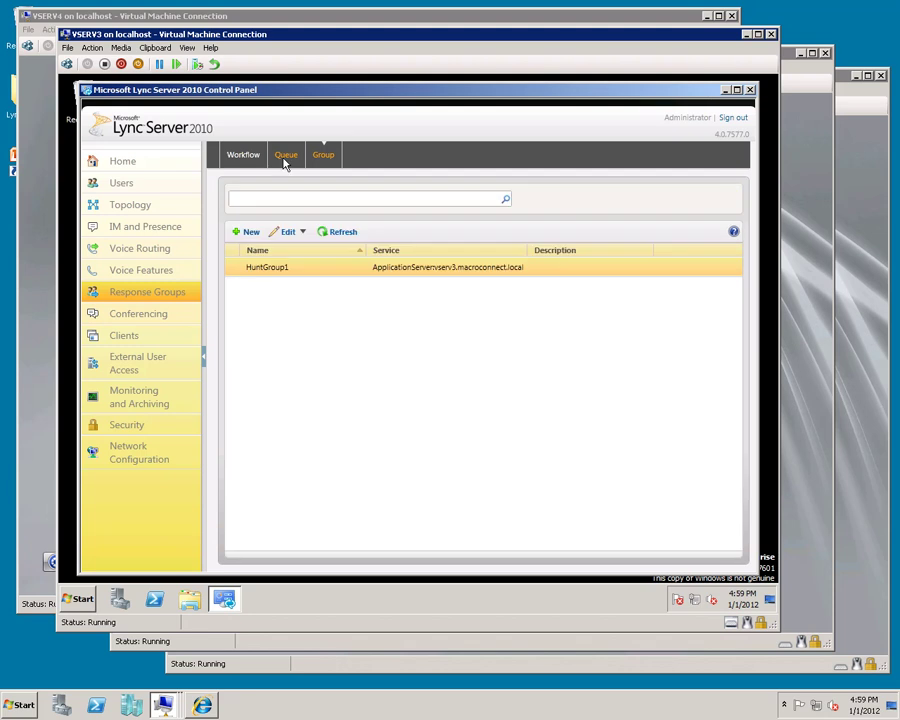
Create queue Queue1 on the application server containing the HuntGroup1 group
click(284, 160)
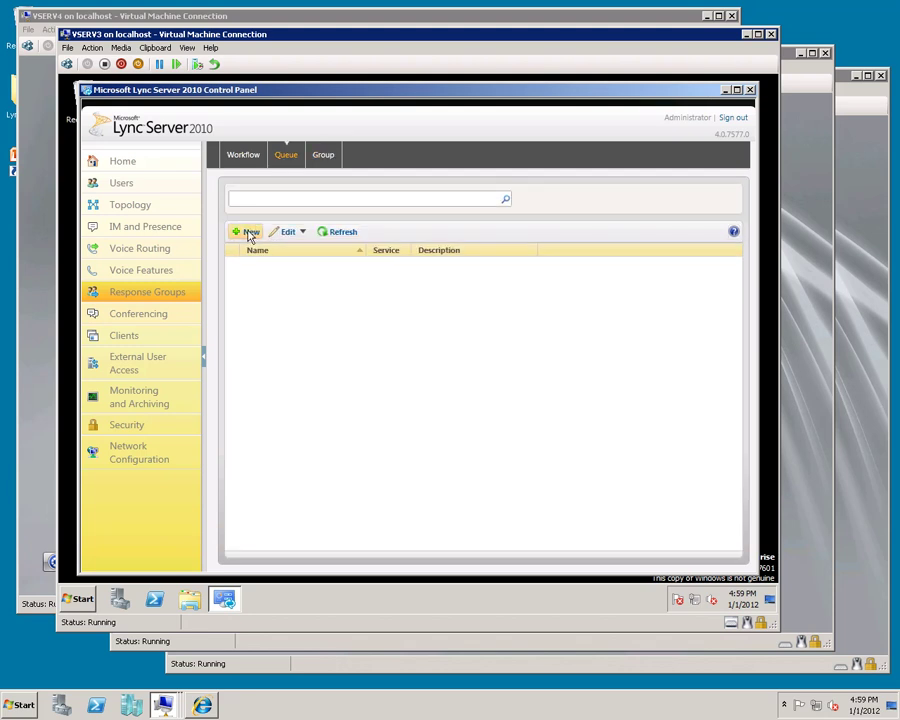
click(249, 234)
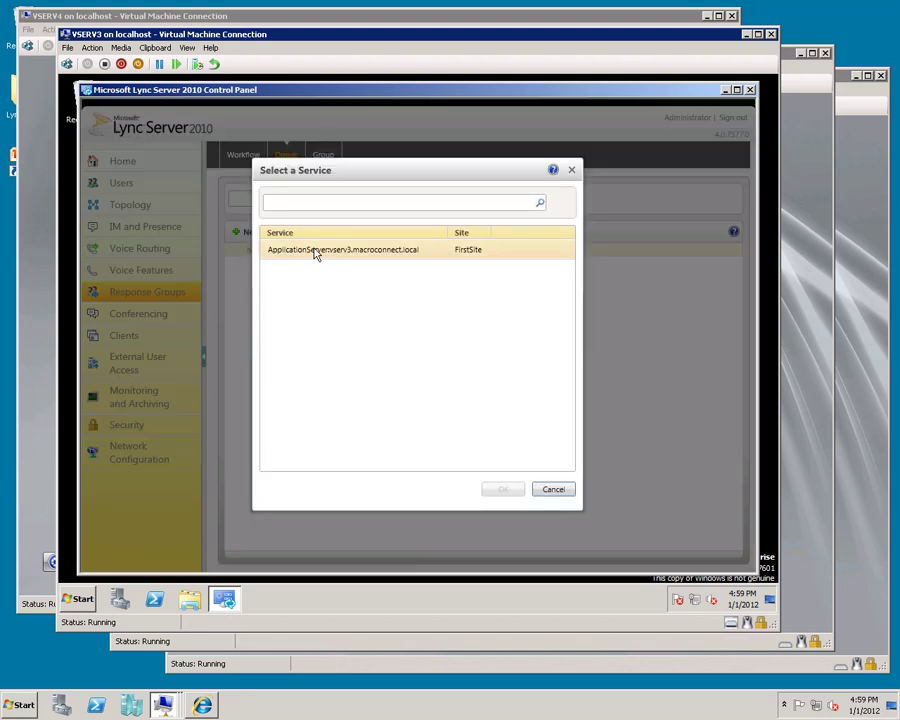
double_click(314, 252)
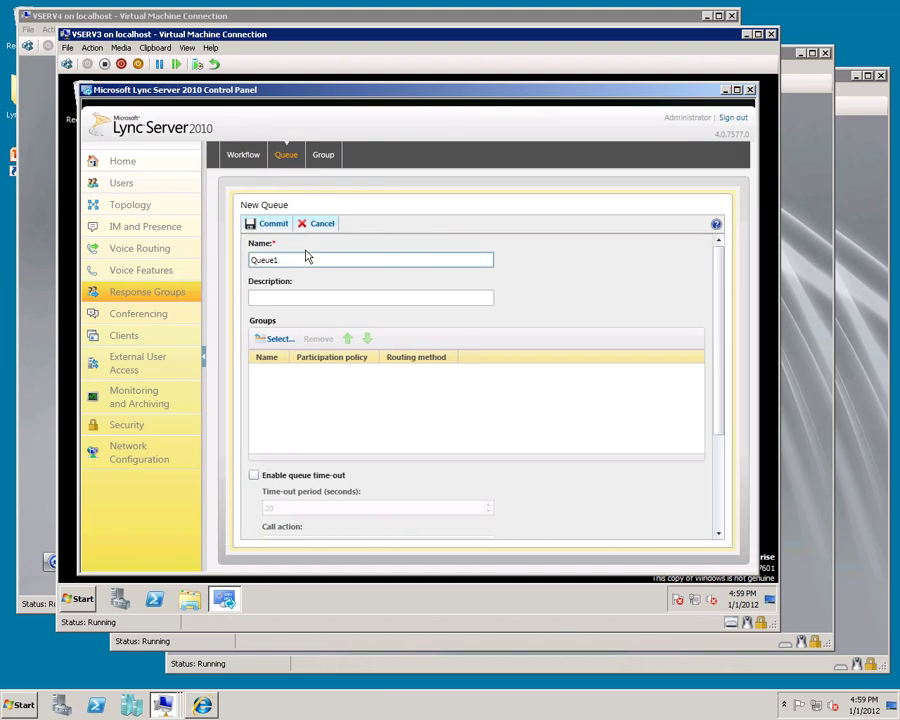
click(267, 345)
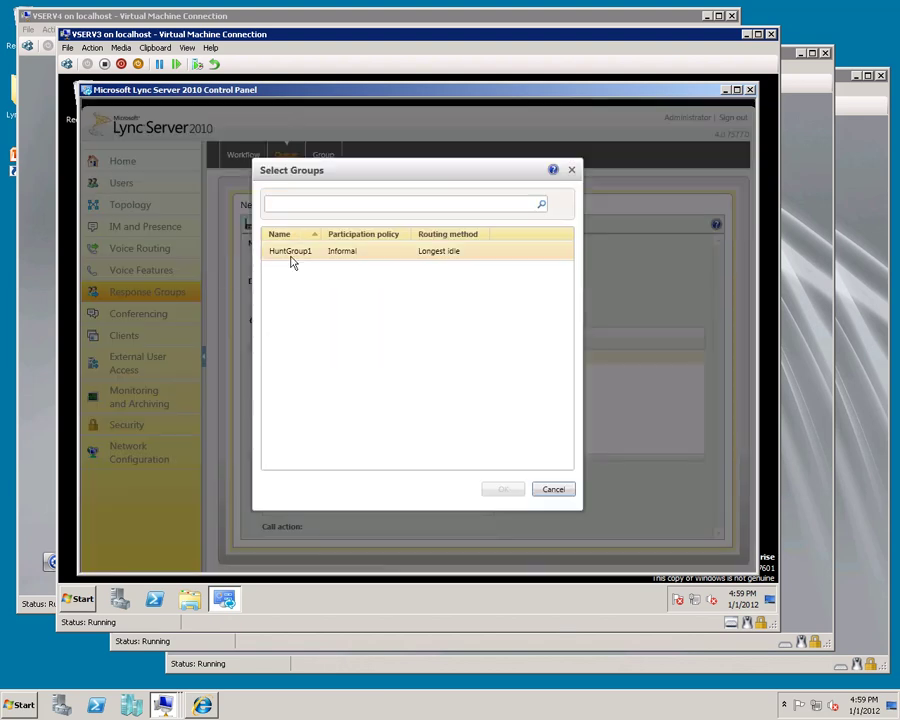
double_click(292, 254)
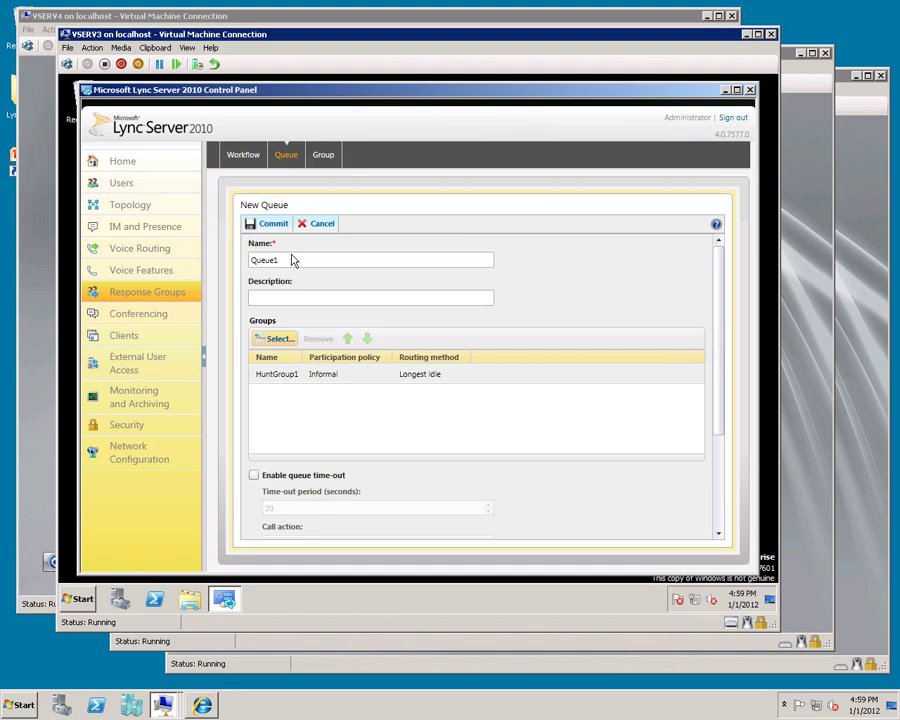
click(268, 225)
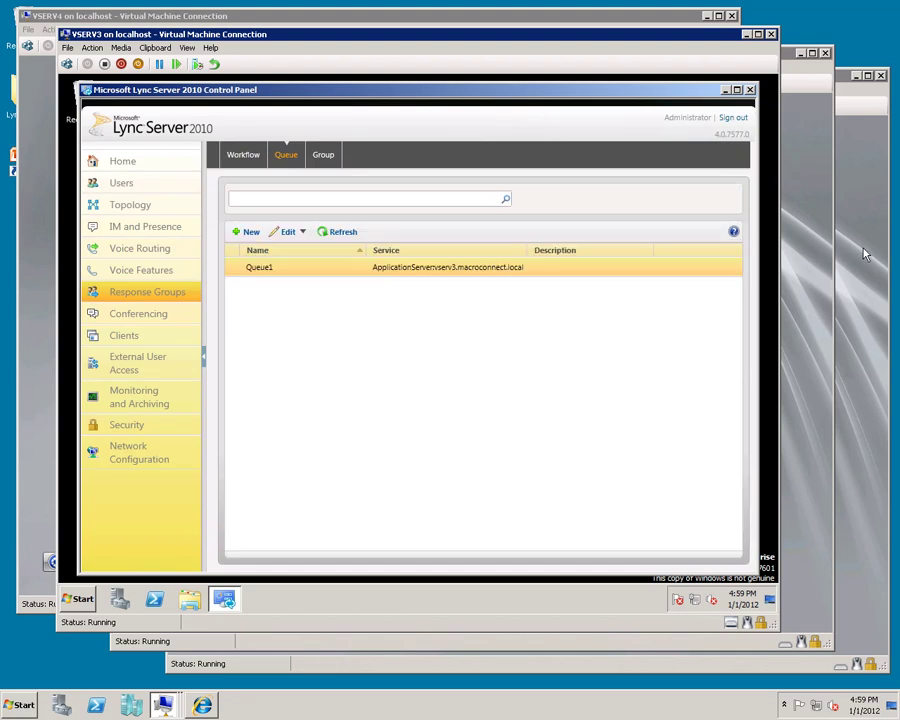
Launch the Response Group Configuration Tool for the application server, sign in, and maximize it
click(251, 161)
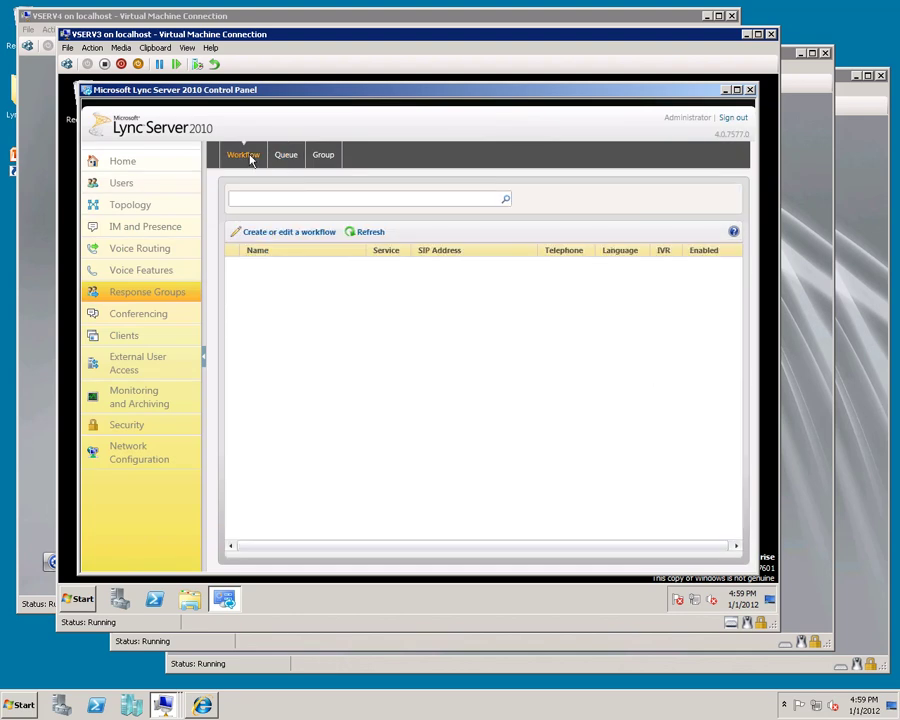
click(263, 233)
double_click(298, 258)
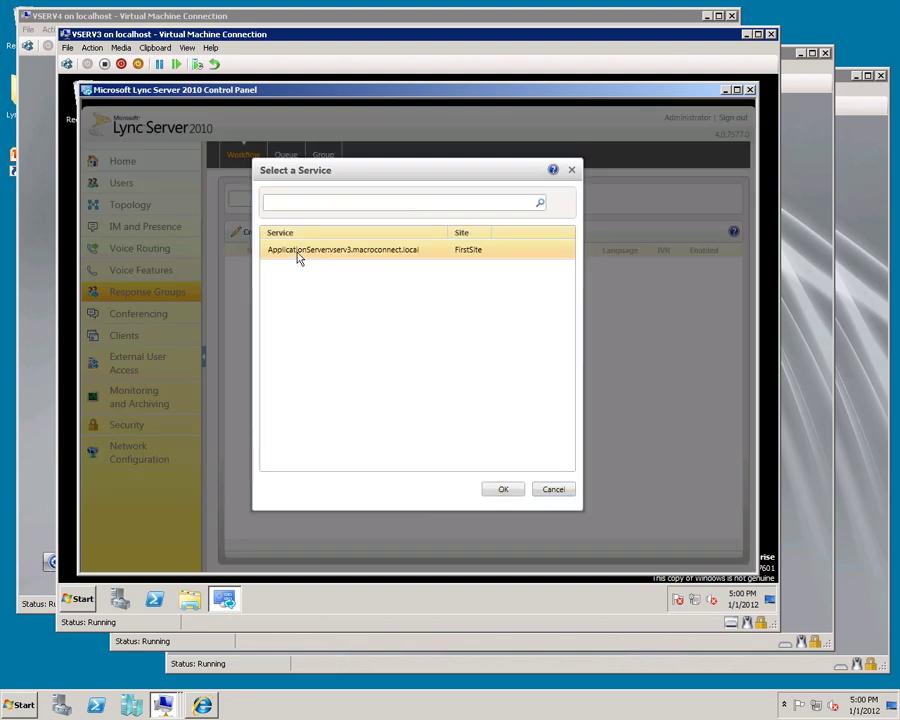
click(400, 398)
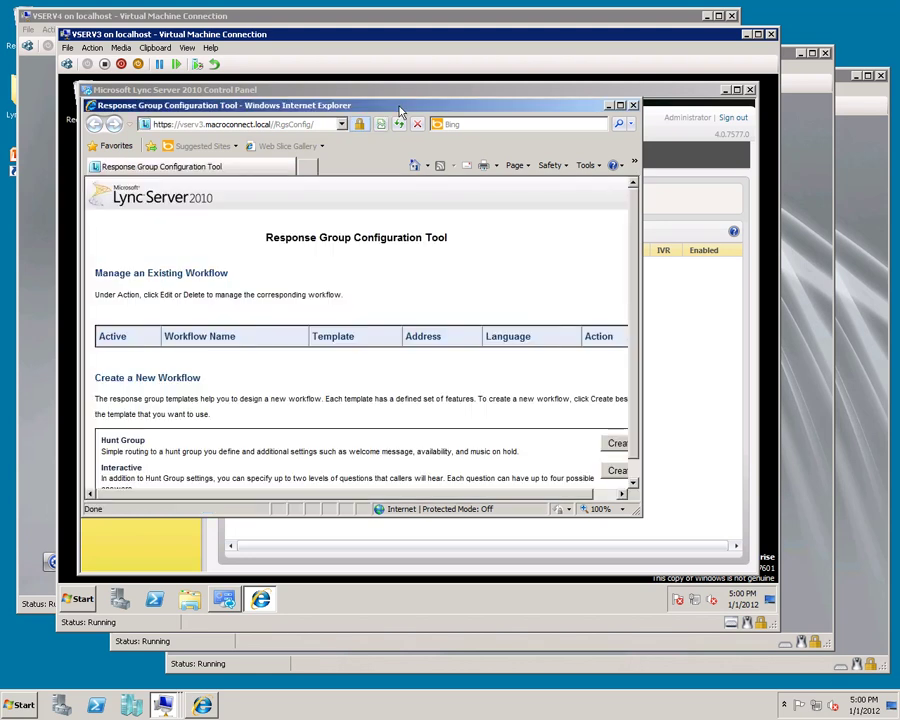
double_click(399, 107)
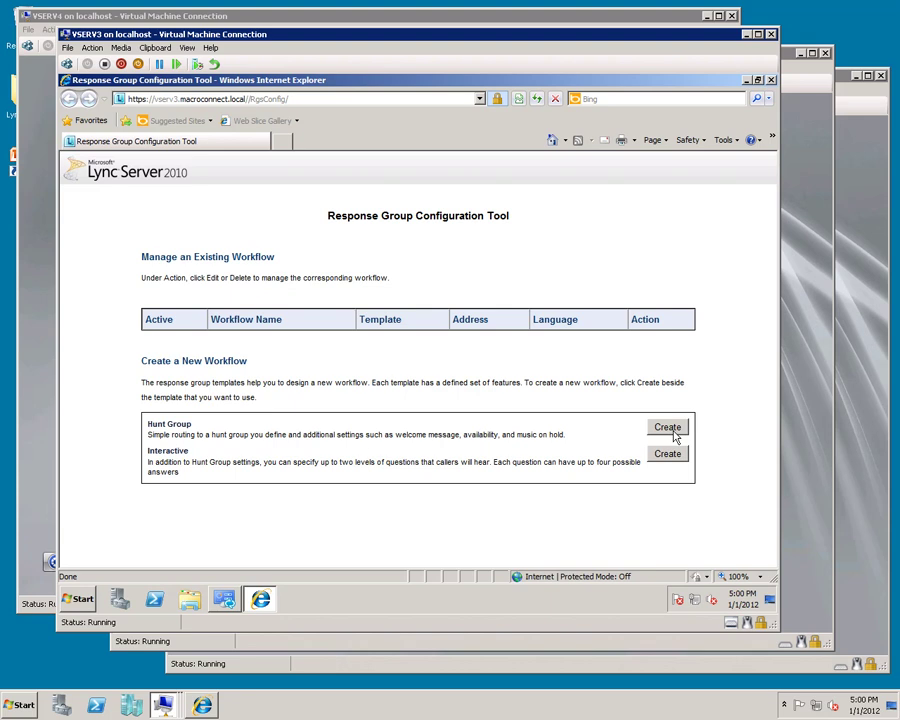
click(673, 432)
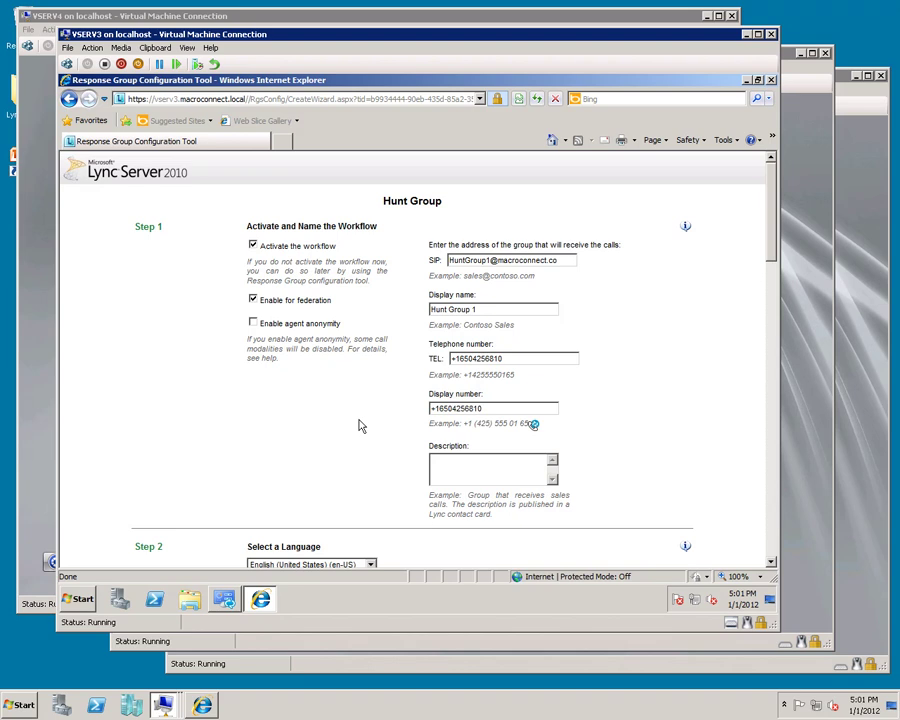
Enable the workflow welcome message 'Welcome to Macro Connect.'
scroll(358, 425, down, 3)
scroll(347, 418, down, 2)
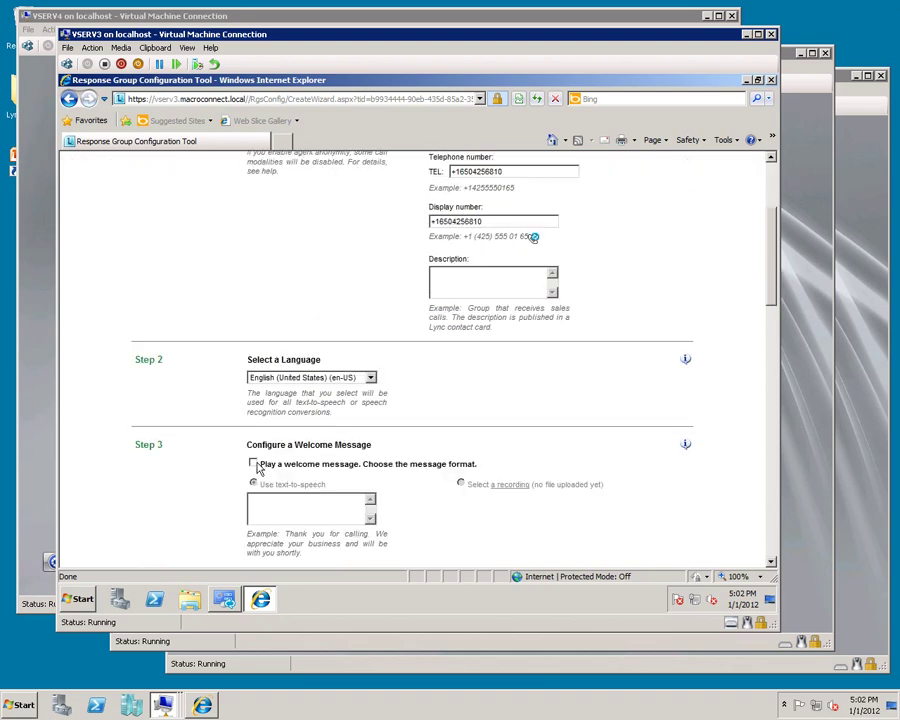
click(253, 464)
text(Welcome to Macro Connect.)
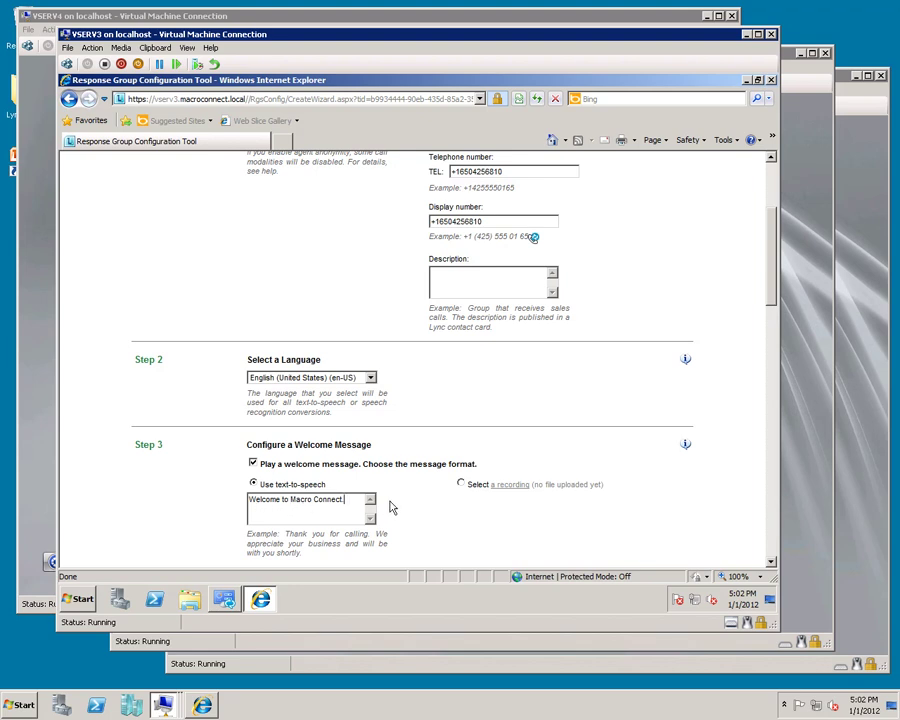
Send the workflow's calls to Queue1
scroll(418, 492, down, 5)
scroll(413, 480, down, 3)
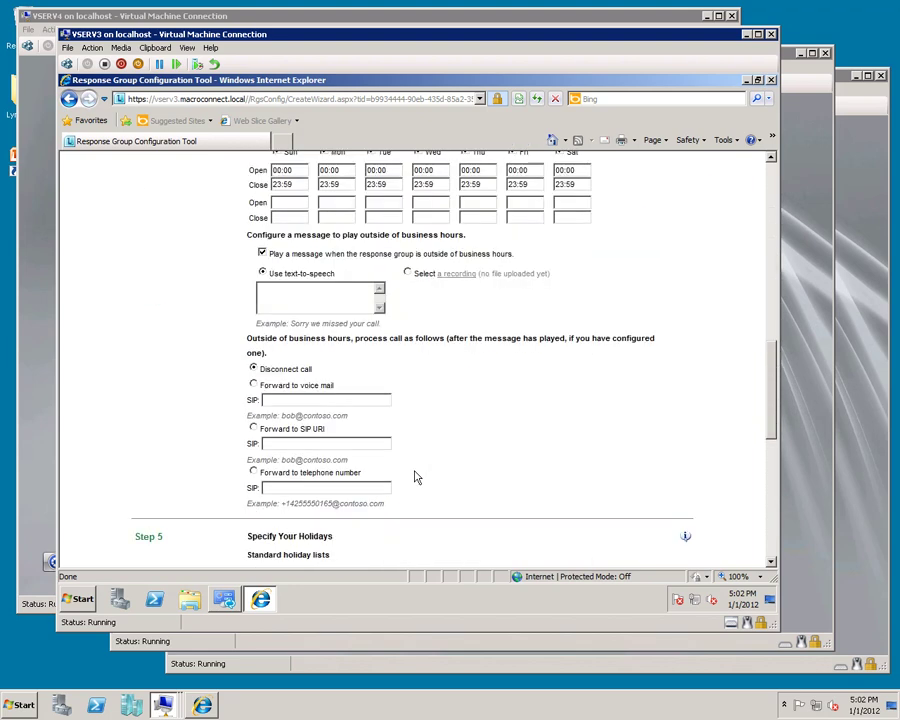
scroll(413, 480, down, 1)
scroll(414, 480, down, 2)
scroll(415, 480, down, 3)
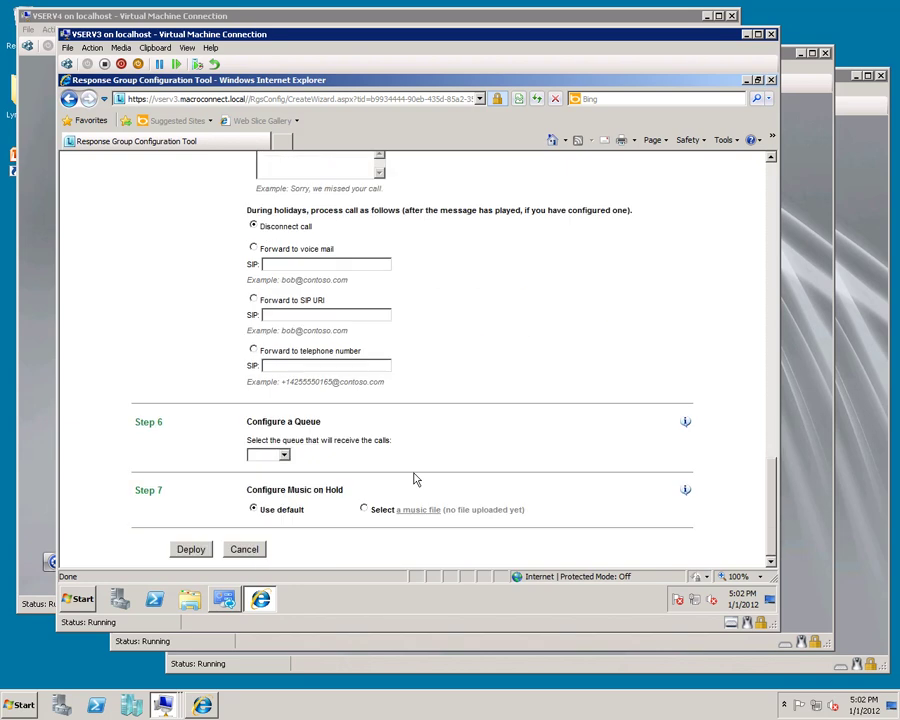
click(284, 455)
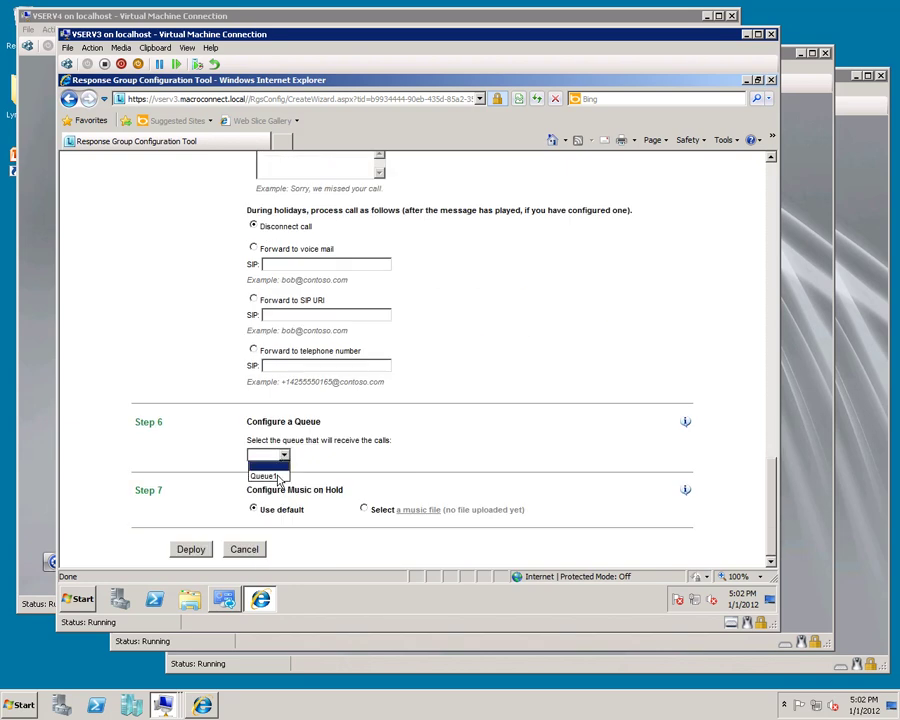
click(263, 476)
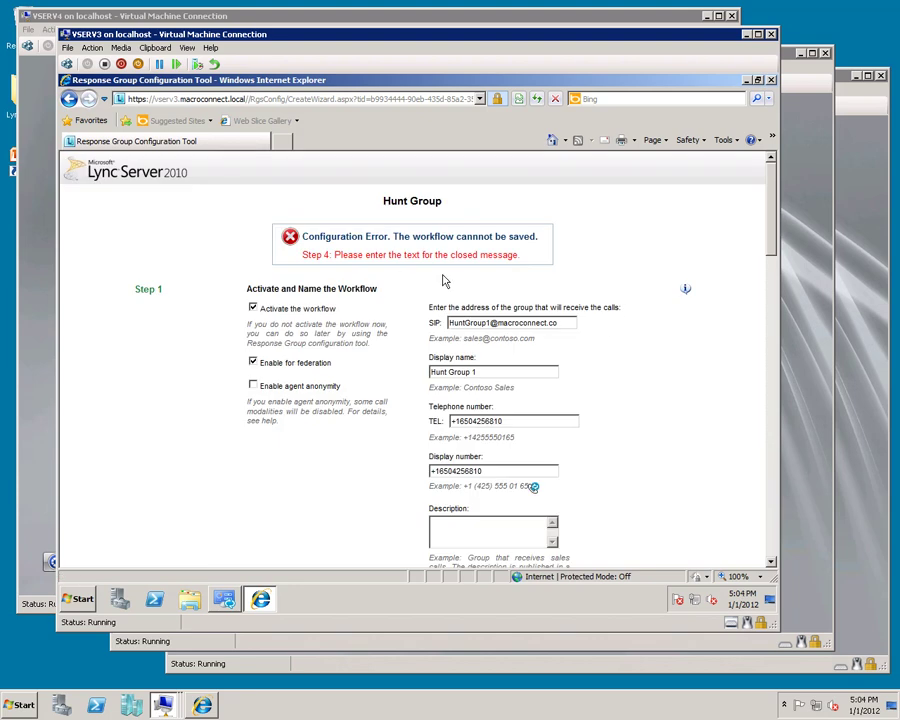
Enter the outside-hours closed message 'We are closed right now.'
scroll(449, 283, down, 1)
scroll(415, 354, down, 2)
scroll(415, 354, down, 2)
scroll(415, 354, down, 1)
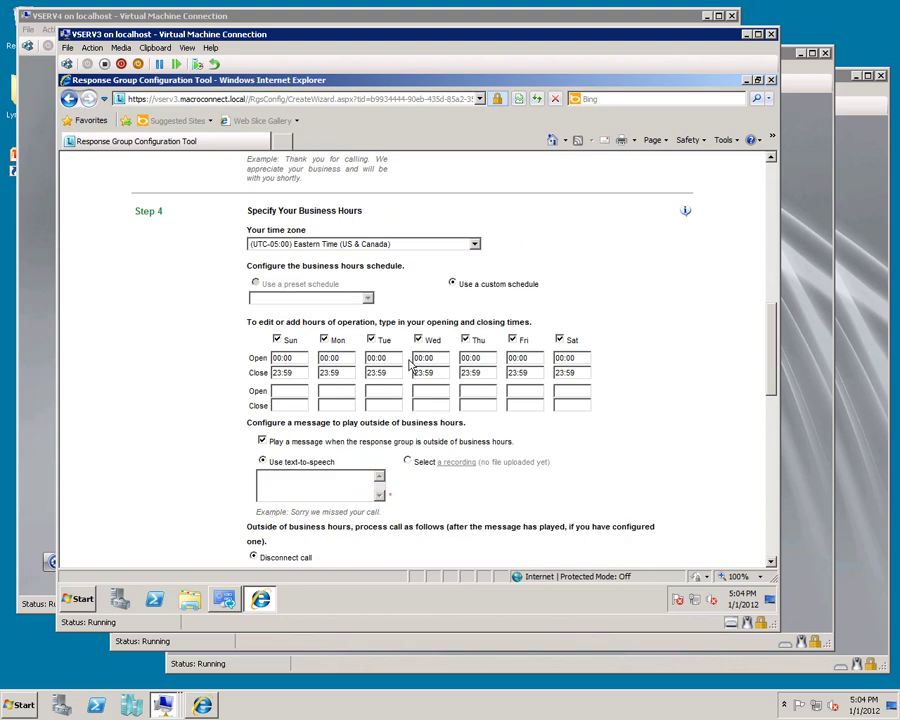
click(309, 489)
text(We are closed right now.)
Deploy the Hunt Group 1 workflow
scroll(309, 489, down, 2)
scroll(352, 466, down, 3)
scroll(301, 448, down, 3)
scroll(301, 448, down, 2)
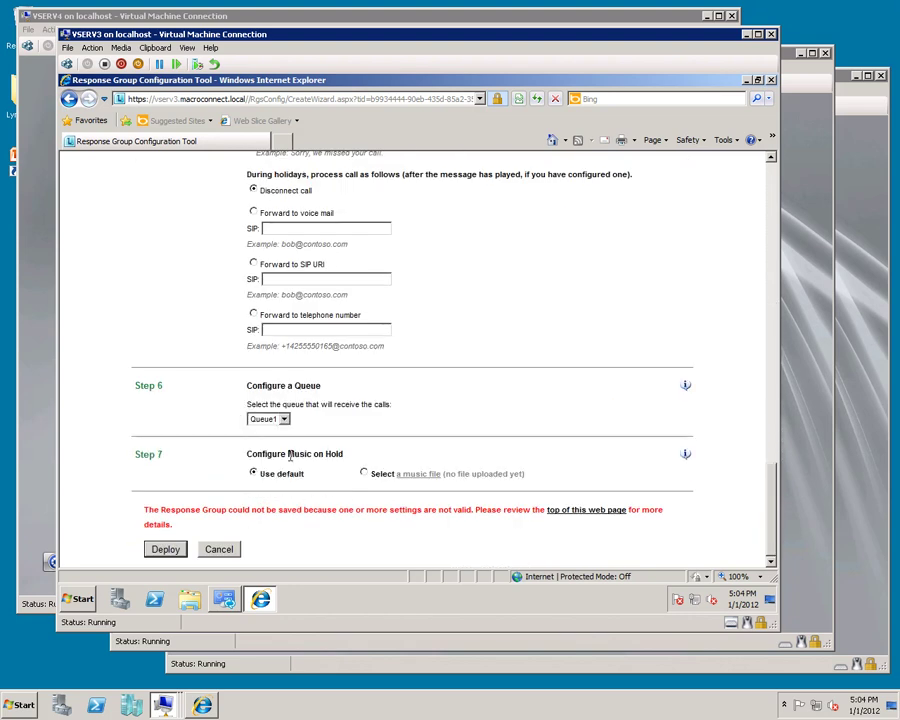
click(177, 554)
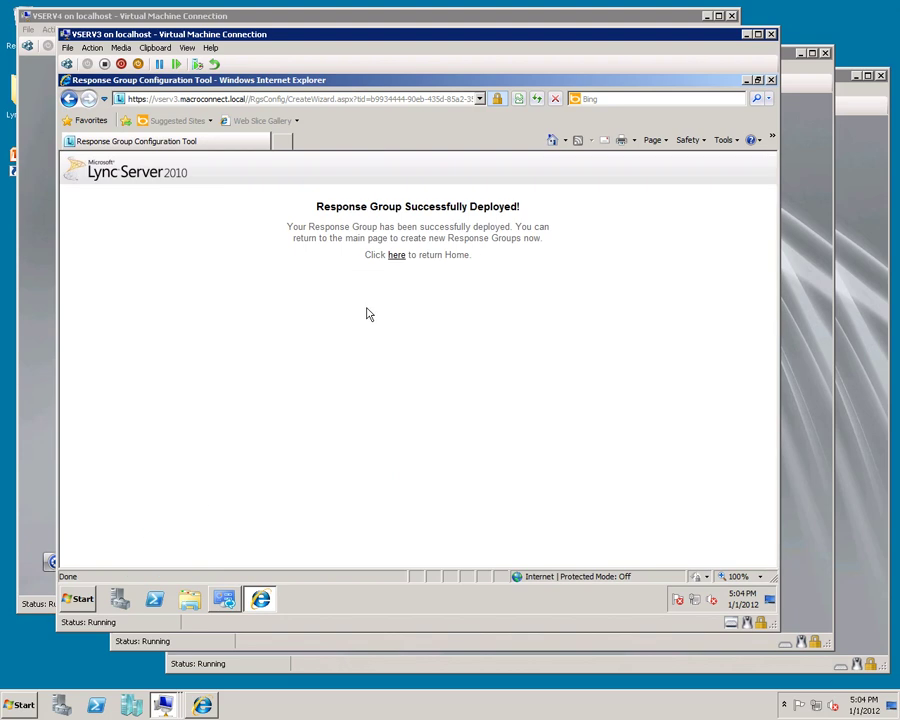
Return to the tool's home page showing Hunt Group 1 active, then close the tool
click(395, 257)
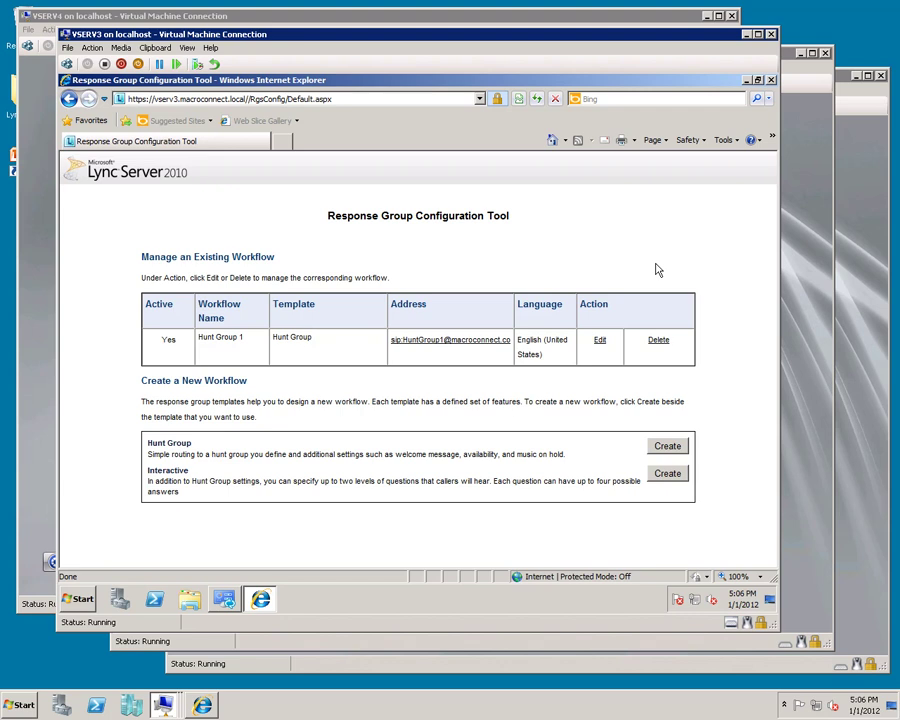
click(771, 80)
Launch Lync Server Management Shell and paste in the Set-CsClientPolicy command
click(82, 598)
text(lync man)
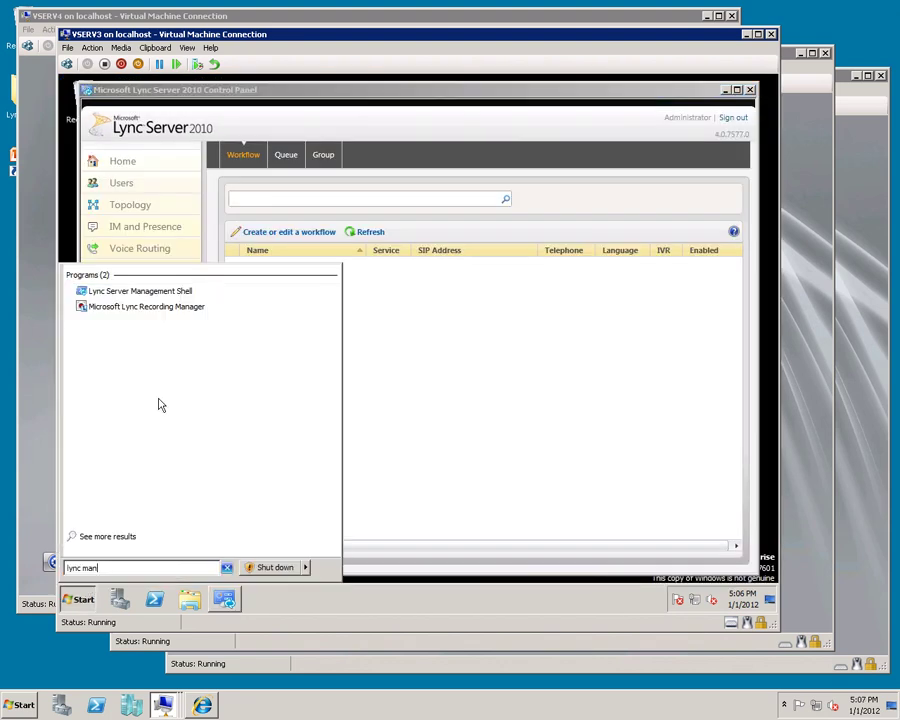
click(148, 293)
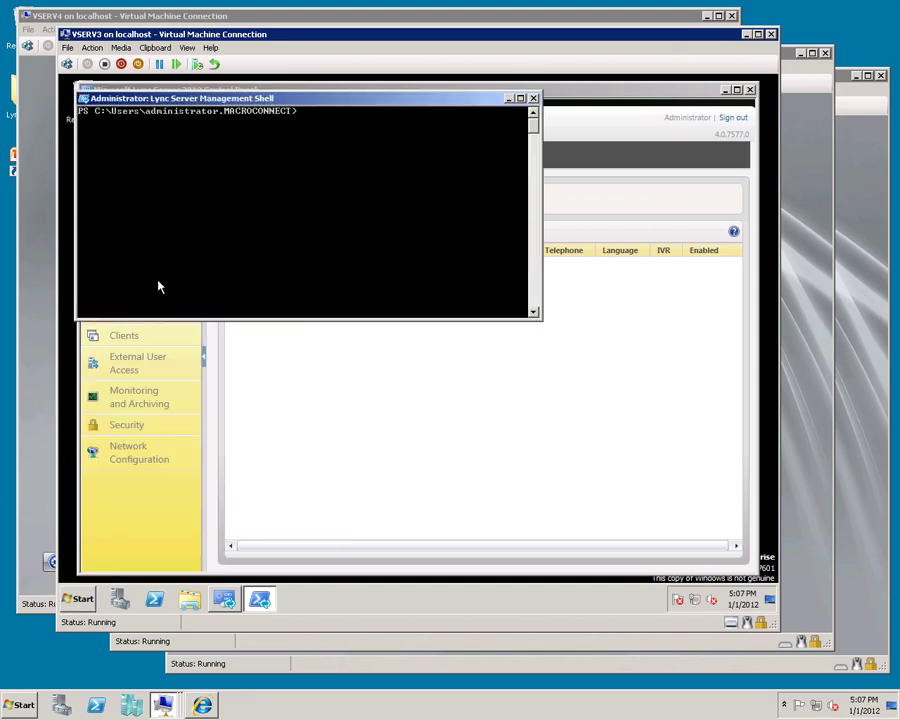
click(155, 47)
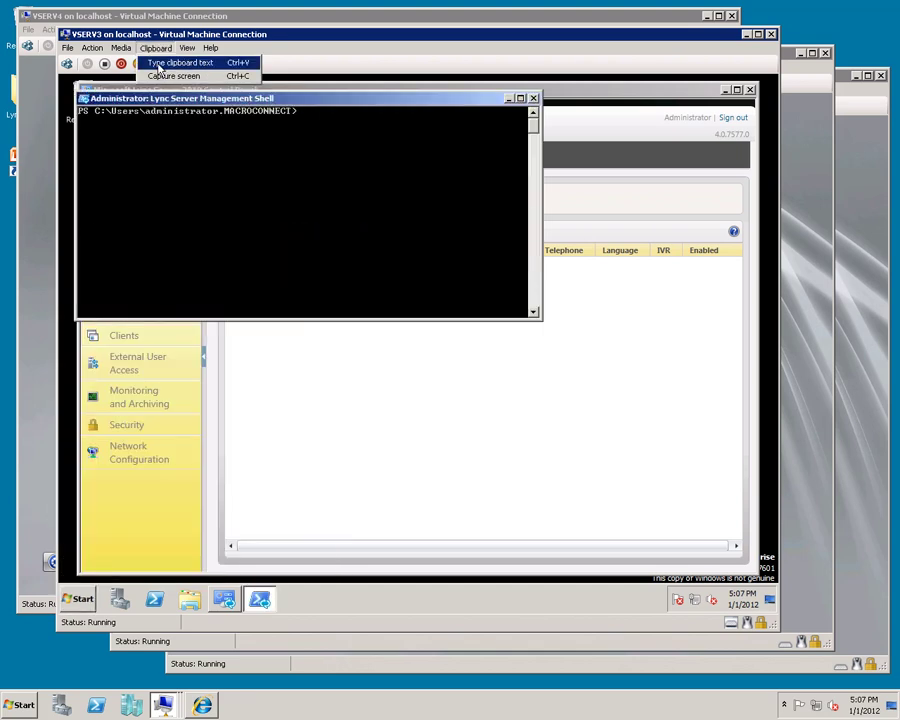
click(158, 66)
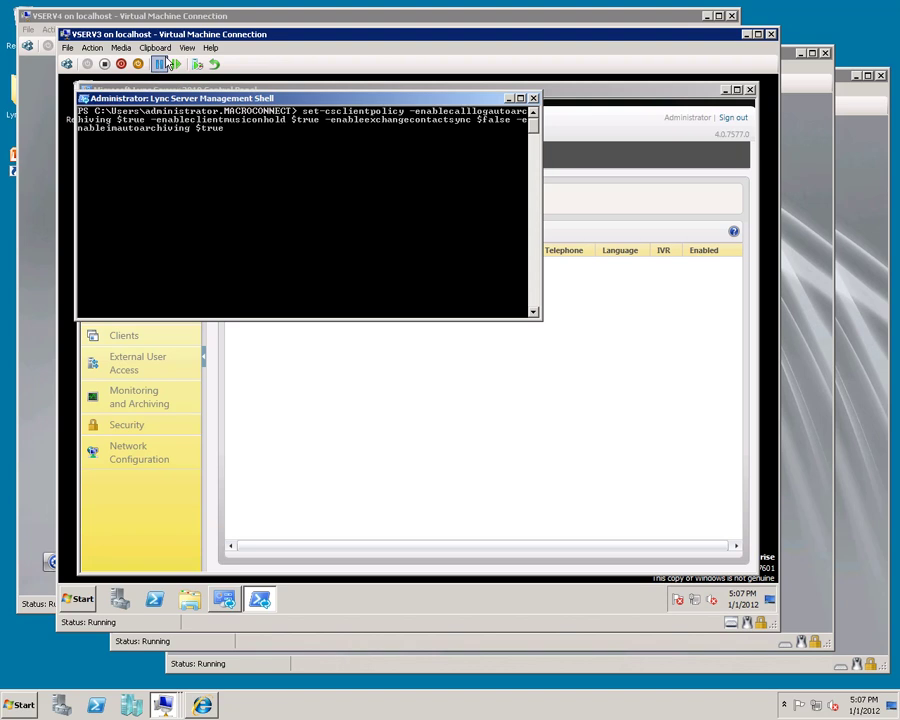